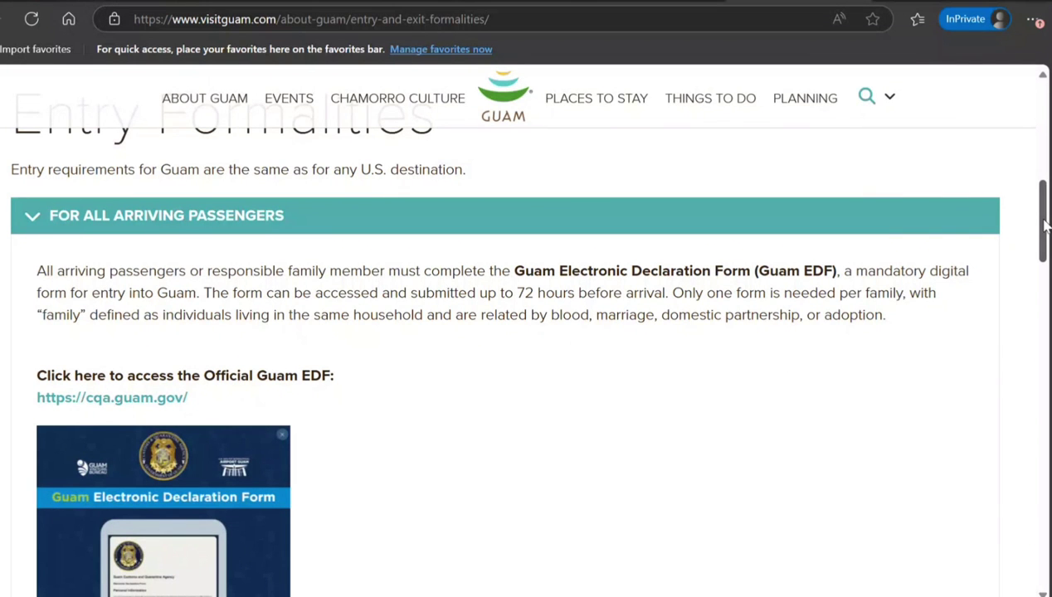
Step: Scroll through the Visit Guam entry formalities to the cqa.guam.gov declaration link
{"action": "left_click_drag", "start_coordinate": [1046, 224], "coordinate": [1035, 131]}
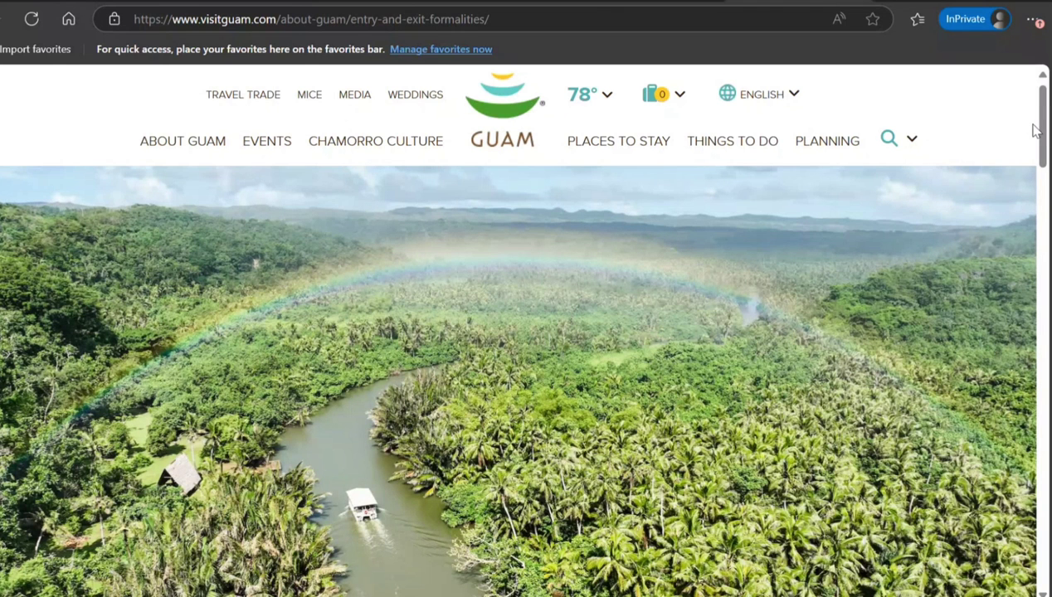
{"action": "left_click_drag", "start_coordinate": [1036, 130], "coordinate": [1047, 222]}
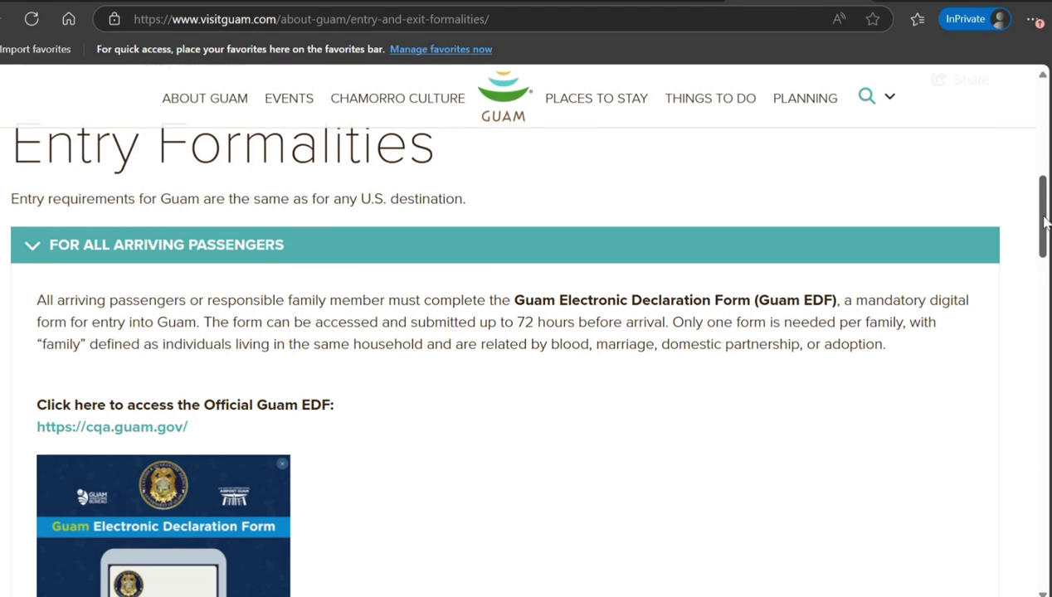
{"action": "scroll", "coordinate": [1045, 220], "scroll_direction": "down", "scroll_amount": 4}
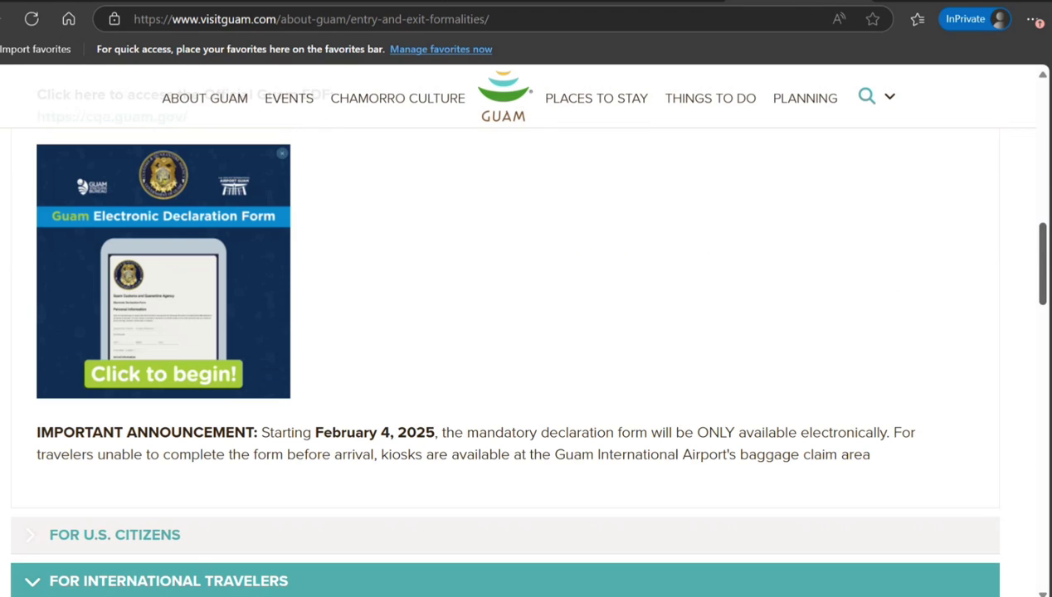
{"action": "scroll", "coordinate": [523, 332], "scroll_direction": "down", "scroll_amount": 1}
{"action": "scroll", "coordinate": [523, 332], "scroll_direction": "down", "scroll_amount": 2}
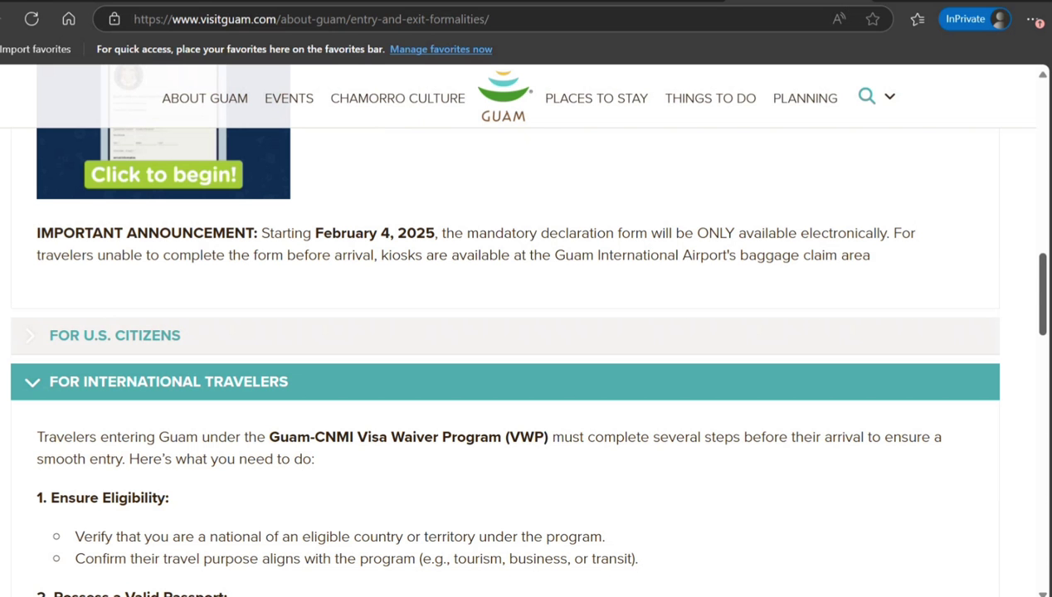
{"action": "scroll", "coordinate": [1026, 230], "scroll_direction": "up", "scroll_amount": 5}
{"action": "scroll", "coordinate": [1026, 231], "scroll_direction": "up", "scroll_amount": 1}
{"action": "scroll", "coordinate": [1030, 238], "scroll_direction": "down", "scroll_amount": 1}
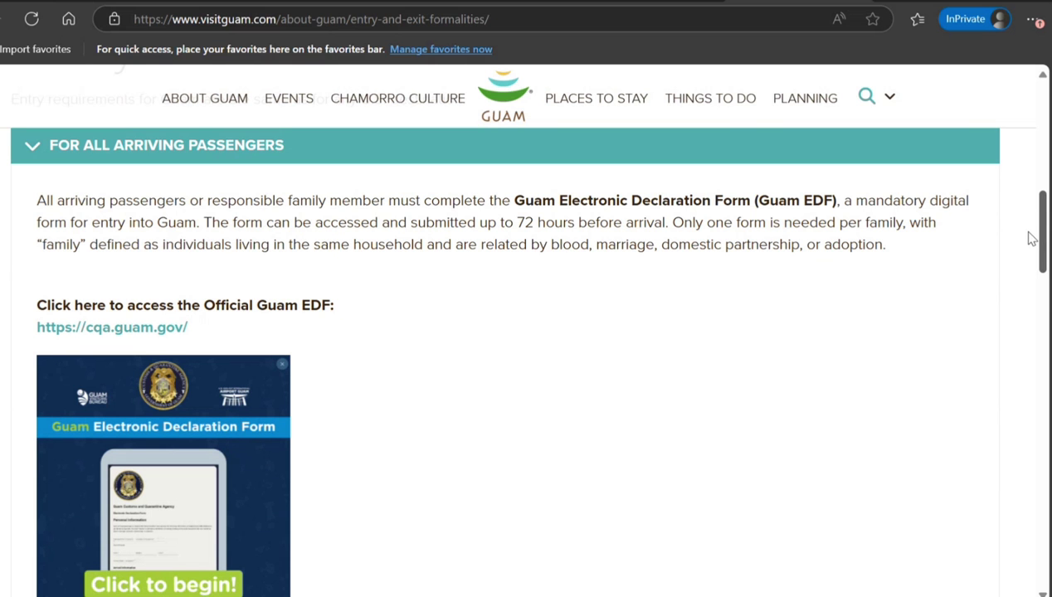
{"action": "scroll", "coordinate": [1029, 239], "scroll_direction": "down", "scroll_amount": 1}
{"action": "scroll", "coordinate": [1033, 244], "scroll_direction": "down", "scroll_amount": 2}
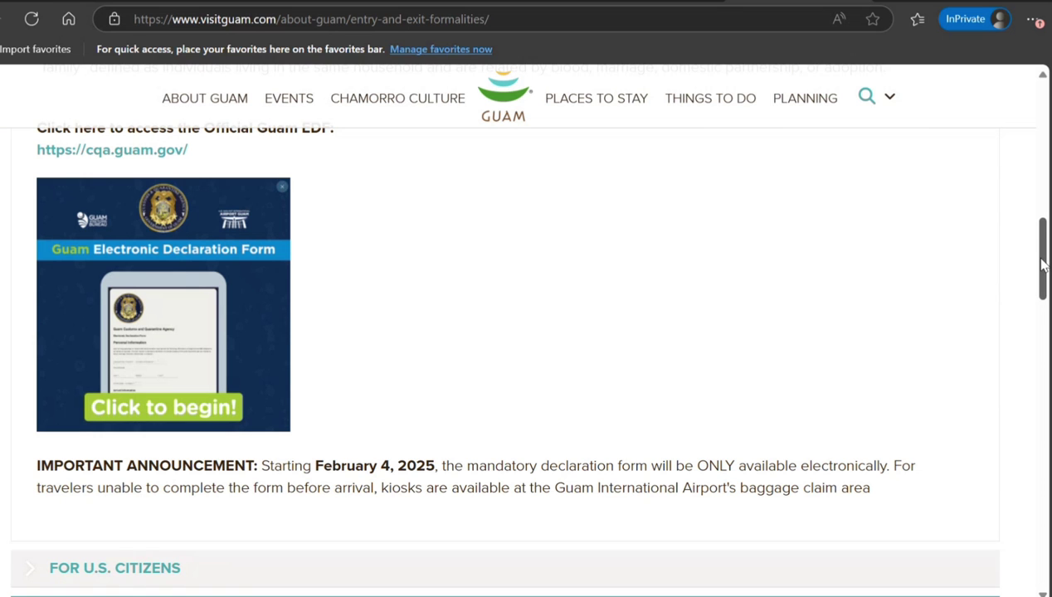
{"action": "scroll", "coordinate": [1044, 264], "scroll_direction": "down", "scroll_amount": 2}
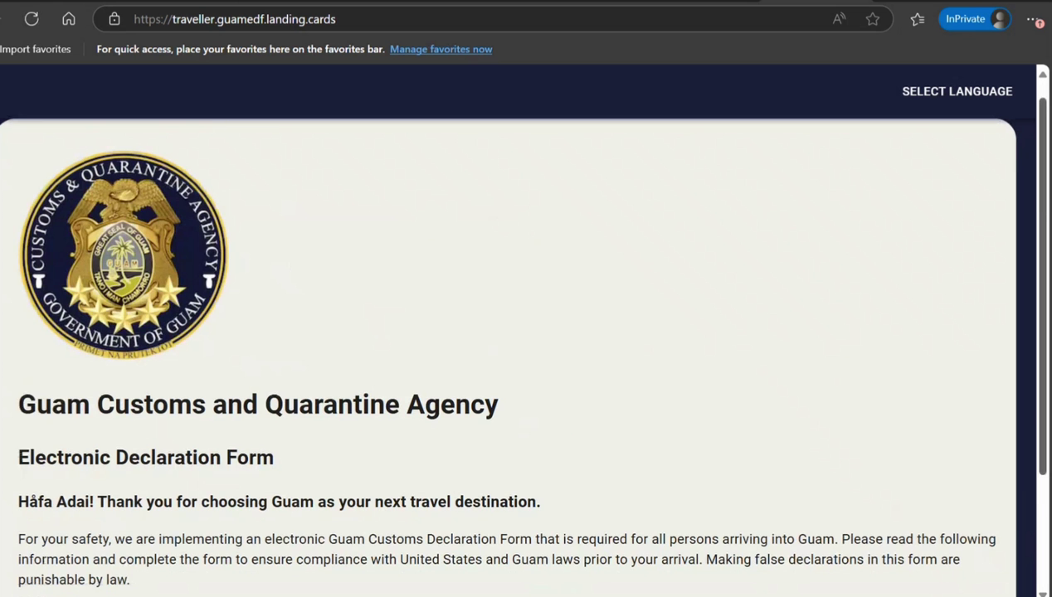
Step: Start the declaration with 'I am ready to fill out the form'
{"action": "scroll", "coordinate": [902, 365], "scroll_direction": "down", "scroll_amount": 2}
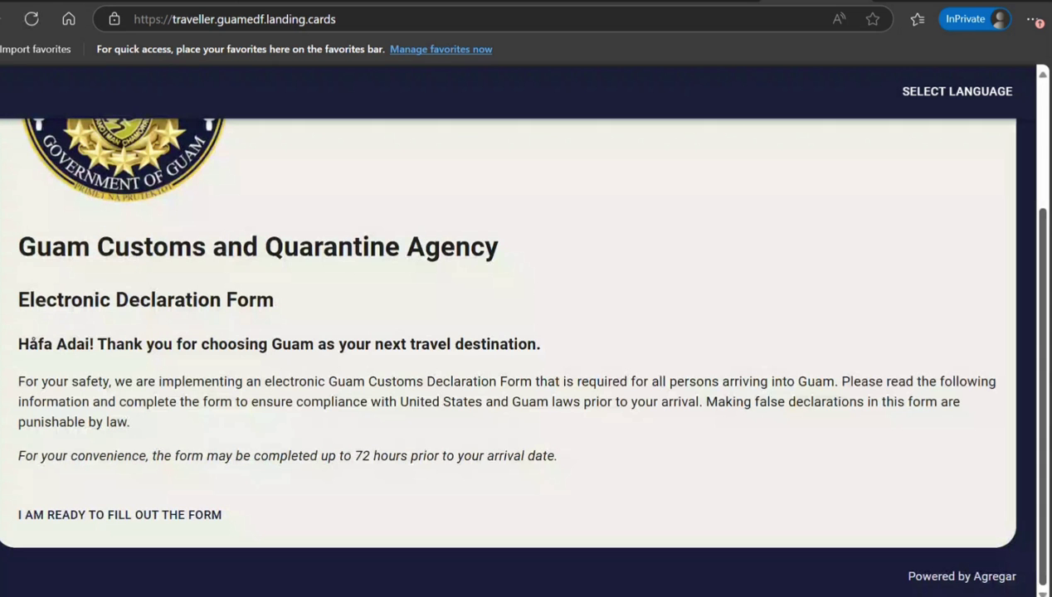
{"action": "left_click", "coordinate": [173, 519]}
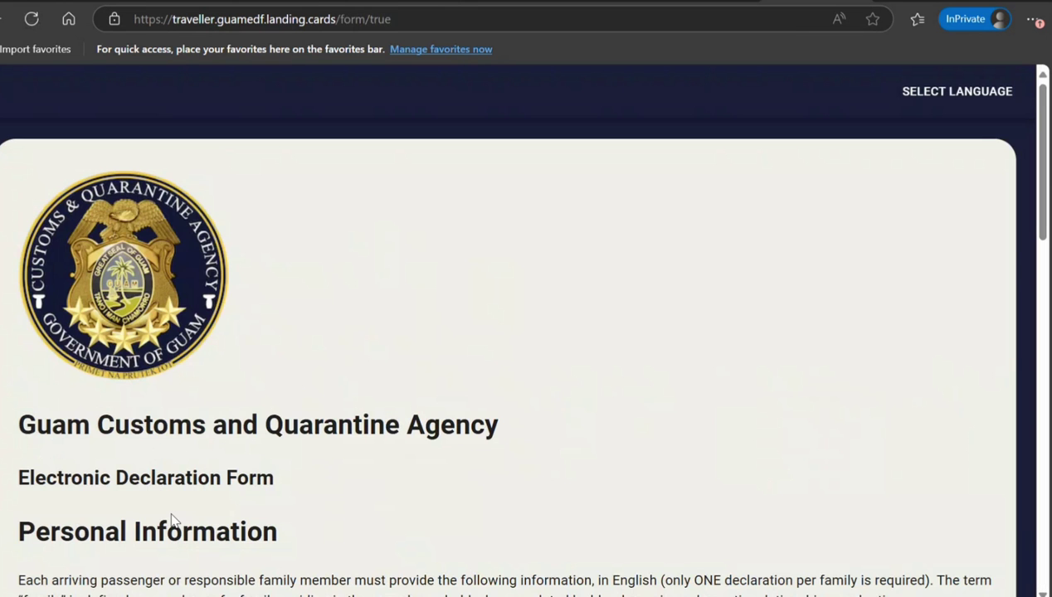
{"action": "scroll", "coordinate": [172, 520], "scroll_direction": "down", "scroll_amount": 4}
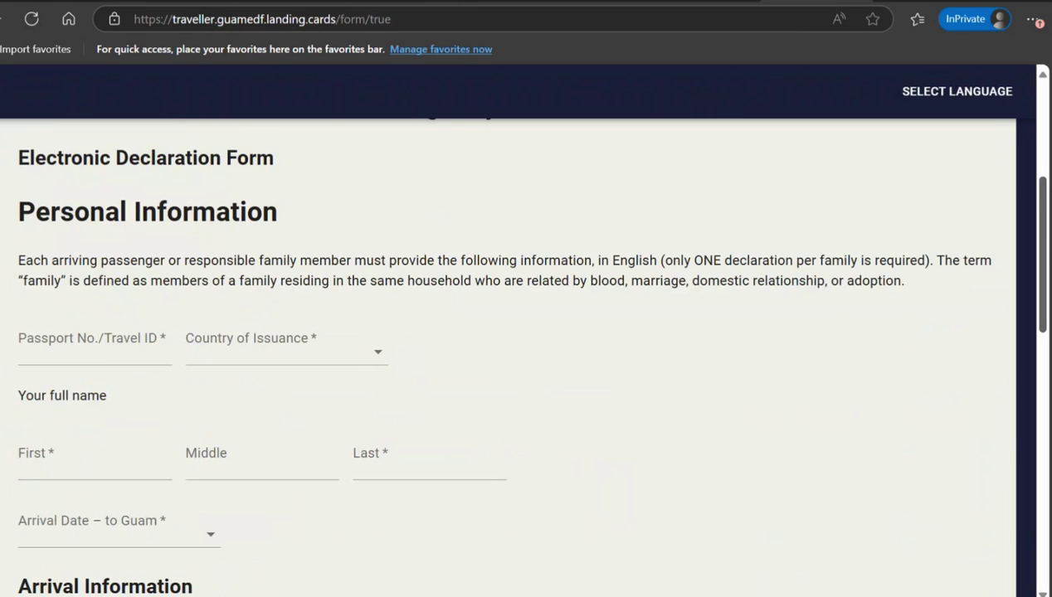
{"action": "scroll", "coordinate": [527, 362], "scroll_direction": "down", "scroll_amount": 2}
{"action": "scroll", "coordinate": [526, 362], "scroll_direction": "down", "scroll_amount": 4}
{"action": "scroll", "coordinate": [526, 362], "scroll_direction": "down", "scroll_amount": 4}
{"action": "scroll", "coordinate": [993, 402], "scroll_direction": "up", "scroll_amount": 3}
{"action": "scroll", "coordinate": [992, 402], "scroll_direction": "up", "scroll_amount": 8}
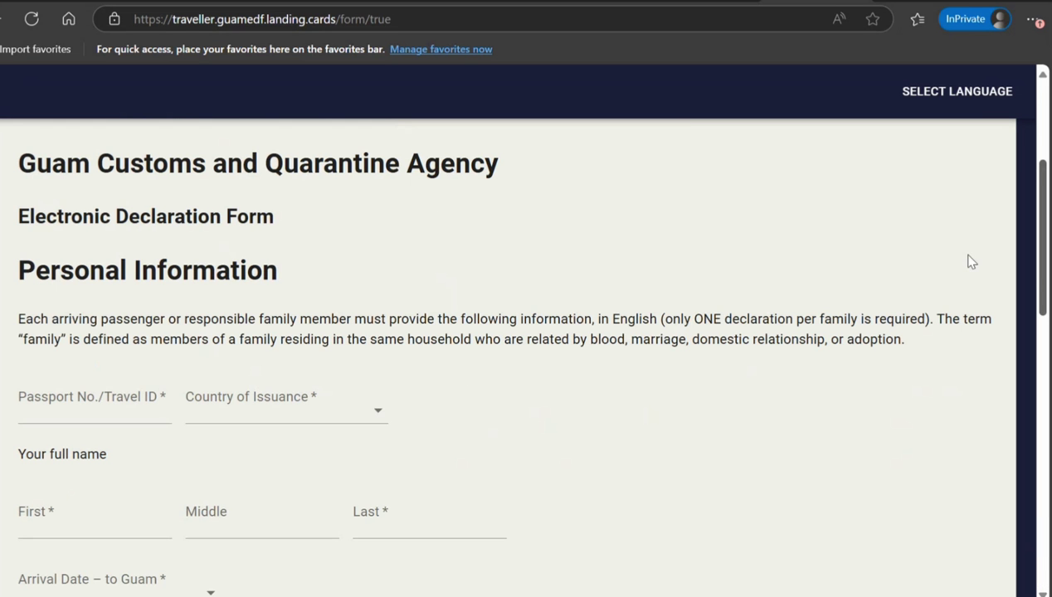
Step: Enter passport number K90909099, issued by Canada
{"action": "left_click", "coordinate": [95, 411]}
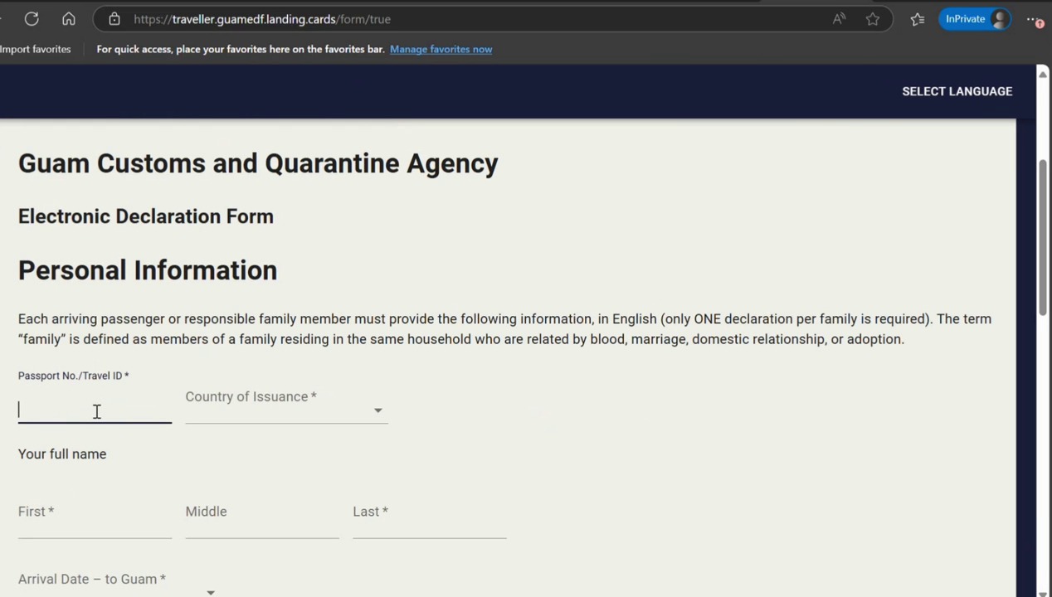
{"action": "key", "text": "Tab"}
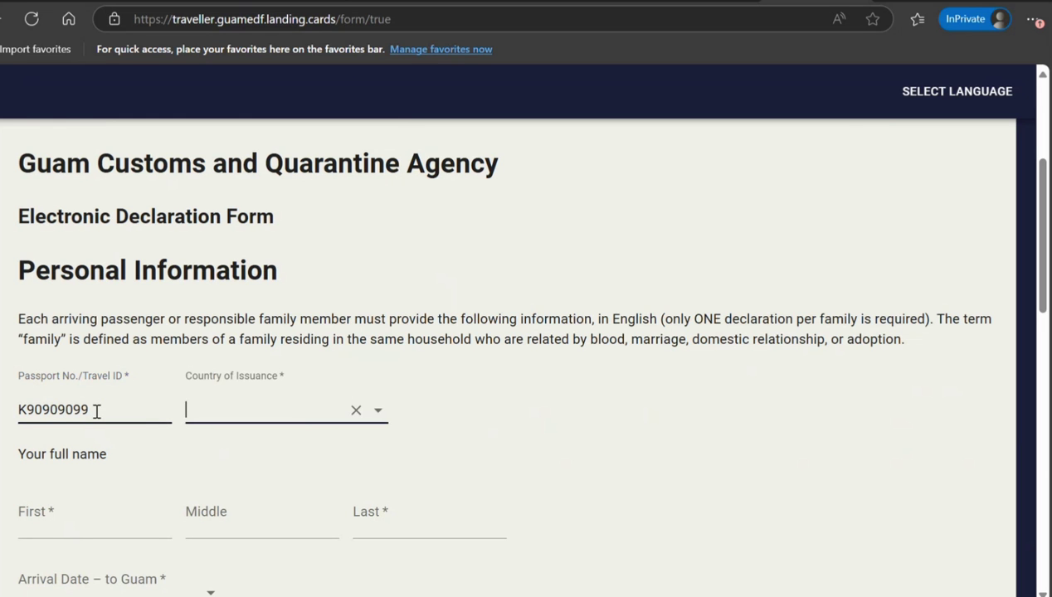
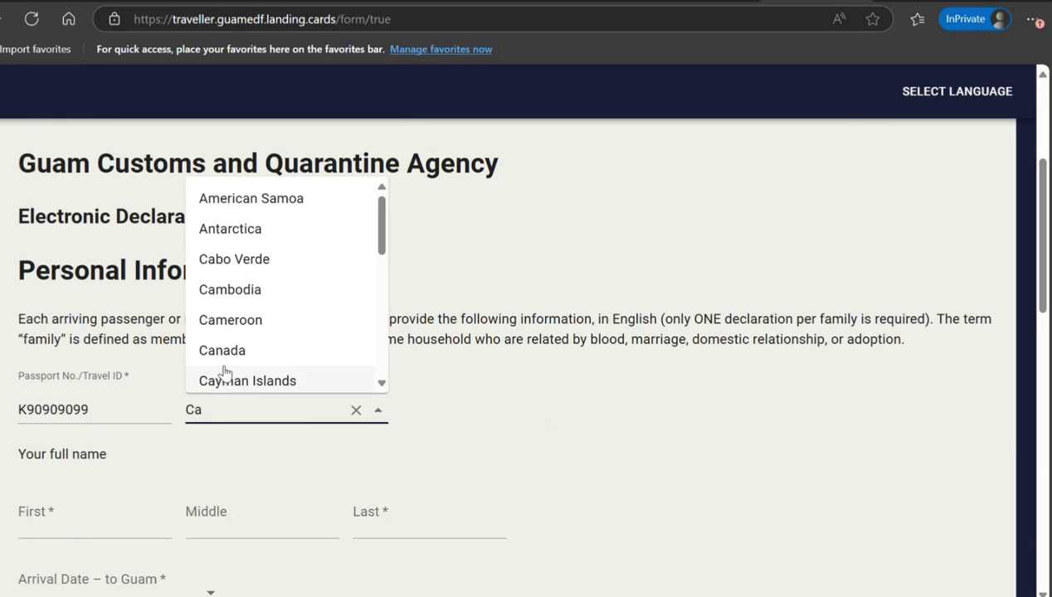
{"action": "left_click", "coordinate": [223, 351]}
Step: Enter the traveller's name as John Smith
{"action": "left_click", "coordinate": [101, 527]}
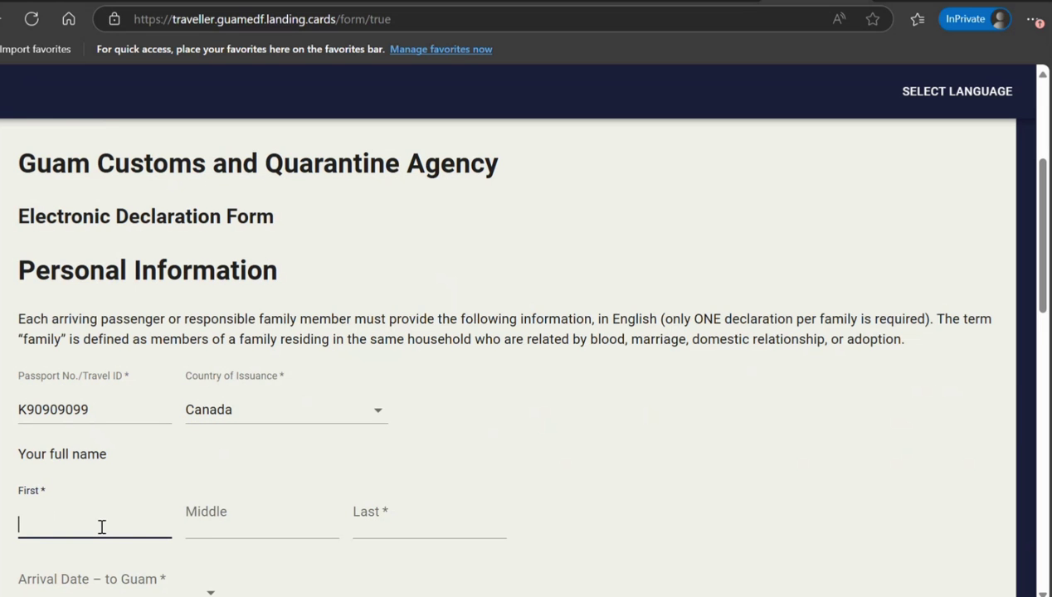
{"action": "type", "text": "John"}
{"action": "key", "text": "Tab"}
{"action": "key", "text": "Tab"}
{"action": "type", "text": "Smith"}
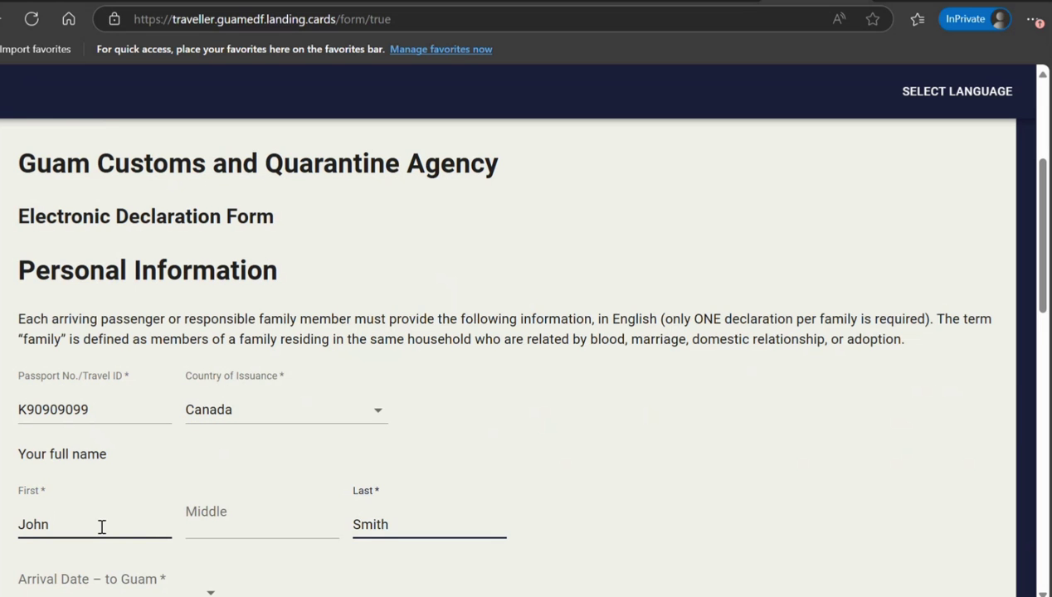
{"action": "key", "text": "Tab"}
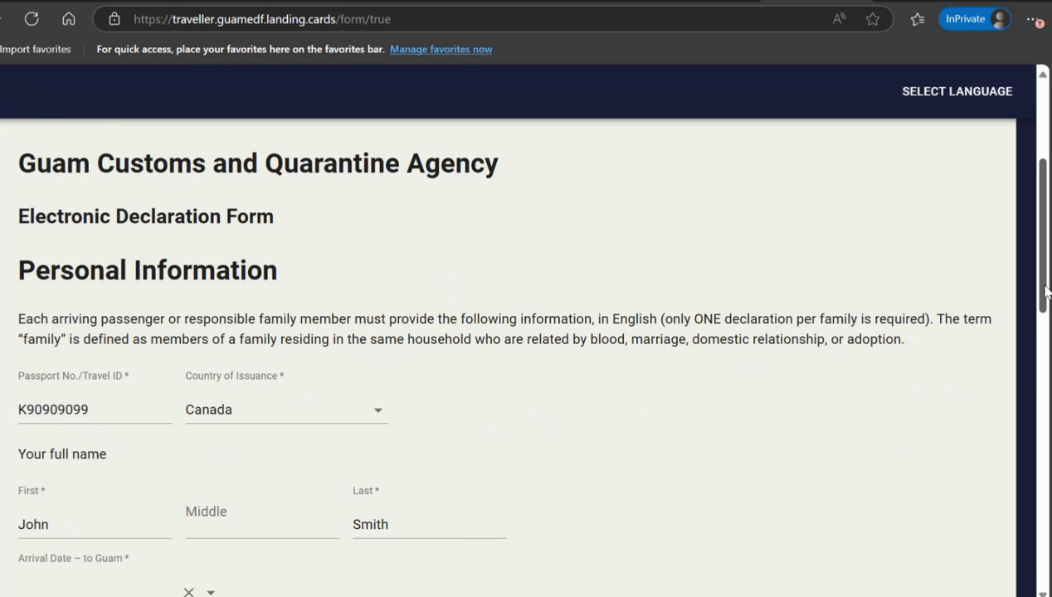
Step: Set the arrival date to July 12, 2025
{"action": "scroll", "coordinate": [827, 351], "scroll_direction": "down", "scroll_amount": 3}
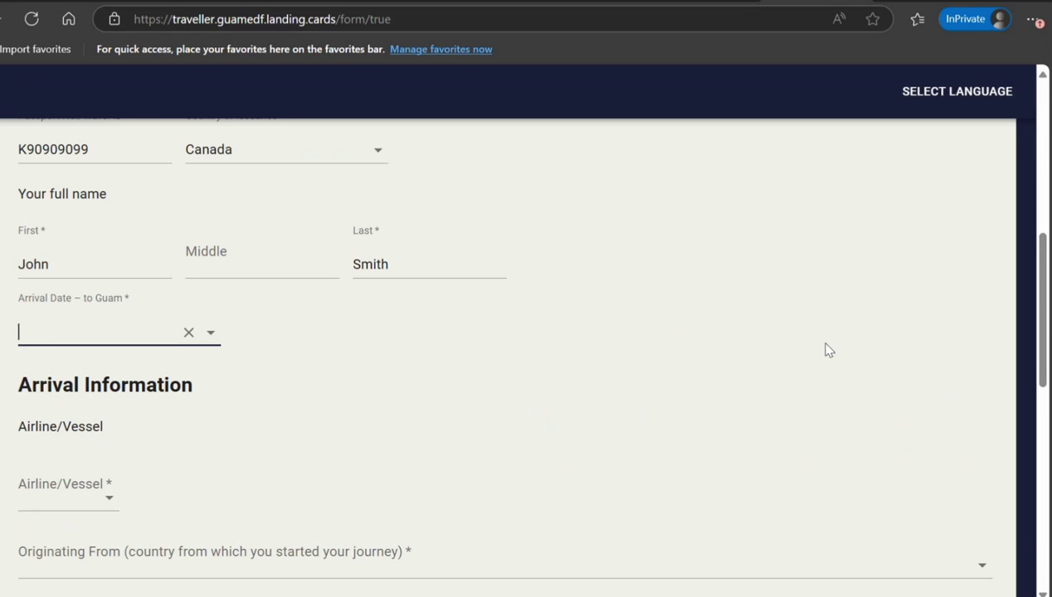
{"action": "left_click", "coordinate": [211, 333]}
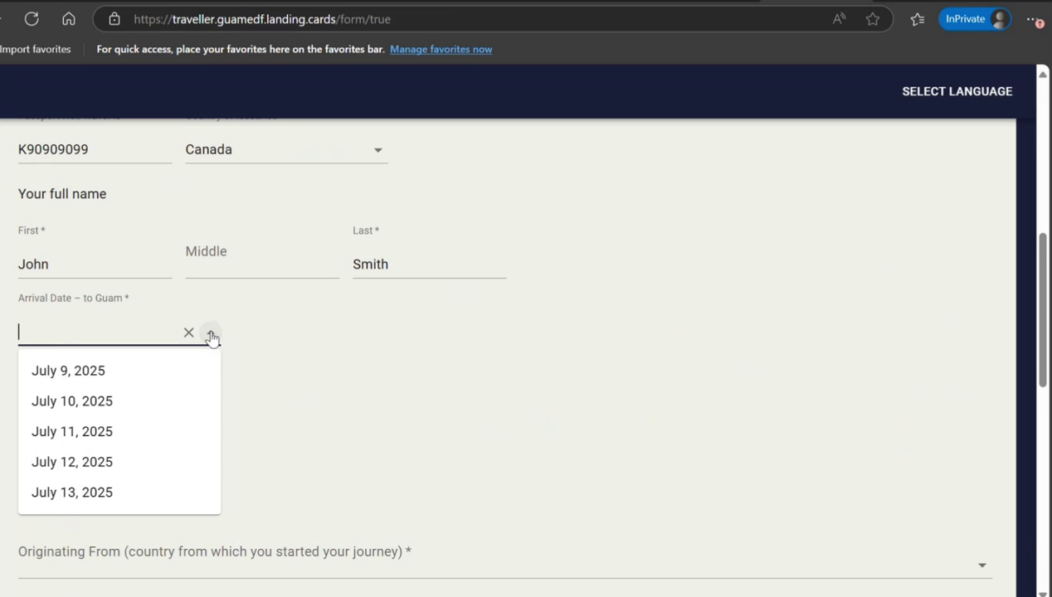
{"action": "left_click", "coordinate": [99, 463]}
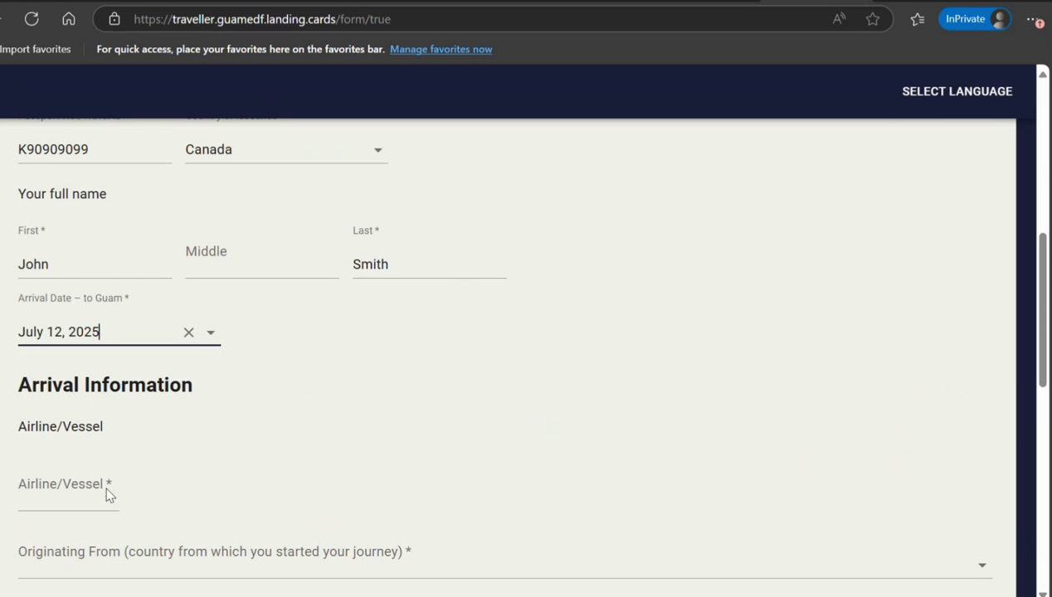
Step: Choose UNITED AIRLINES (UA) as the airline and flight 186/YAP
{"action": "left_click", "coordinate": [106, 490]}
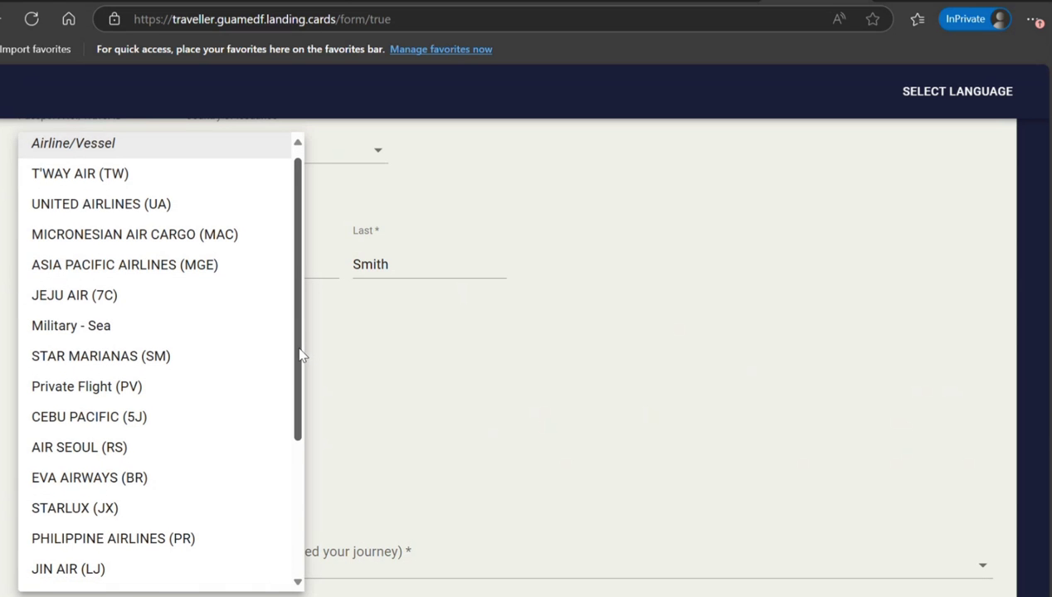
{"action": "mouse_move", "coordinate": [301, 350]}
{"action": "left_mouse_down"}
{"action": "mouse_move", "coordinate": [297, 436]}
{"action": "mouse_move", "coordinate": [318, 504]}
{"action": "left_mouse_up"}
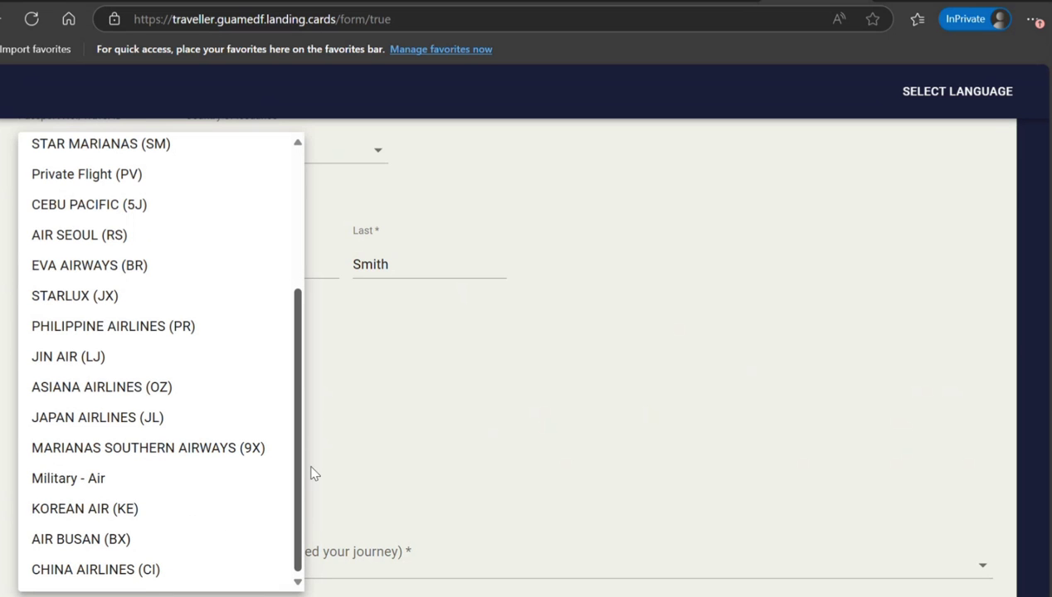
{"action": "scroll", "coordinate": [249, 297], "scroll_direction": "up", "scroll_amount": 3}
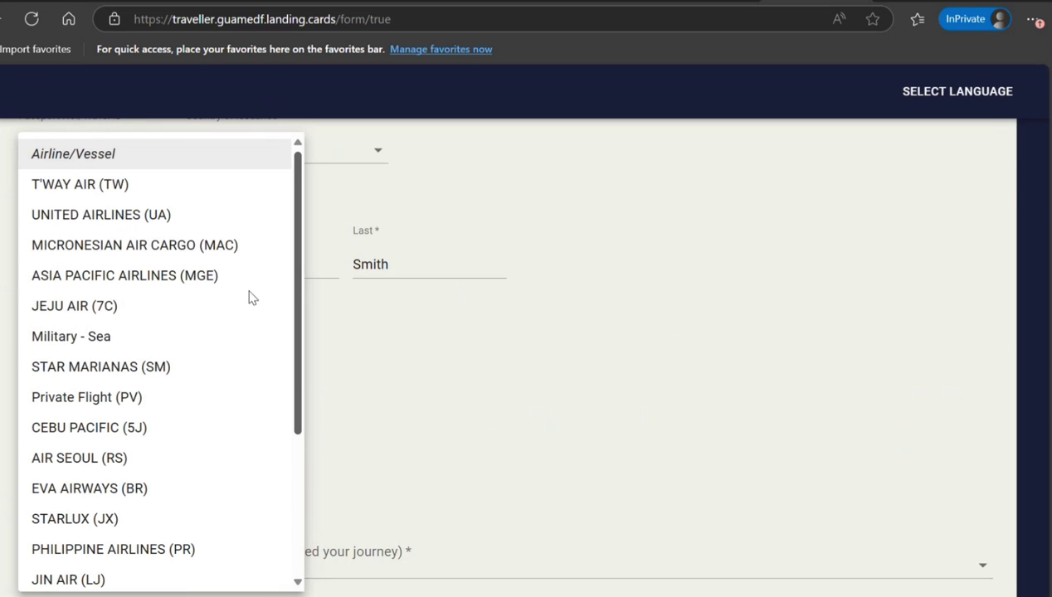
{"action": "left_click", "coordinate": [139, 216]}
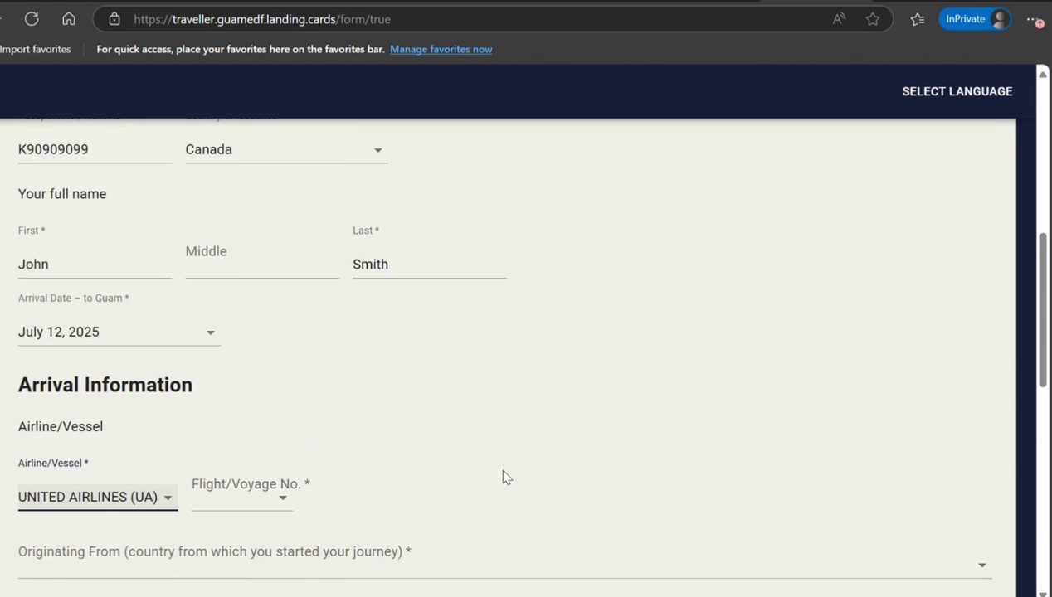
{"action": "left_click", "coordinate": [251, 489]}
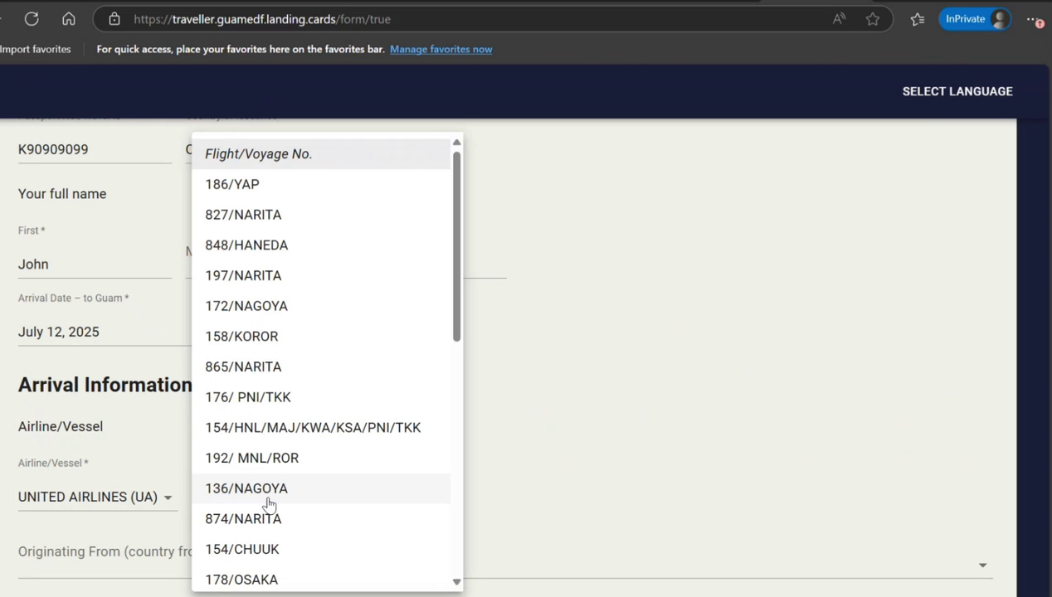
{"action": "left_click", "coordinate": [249, 194]}
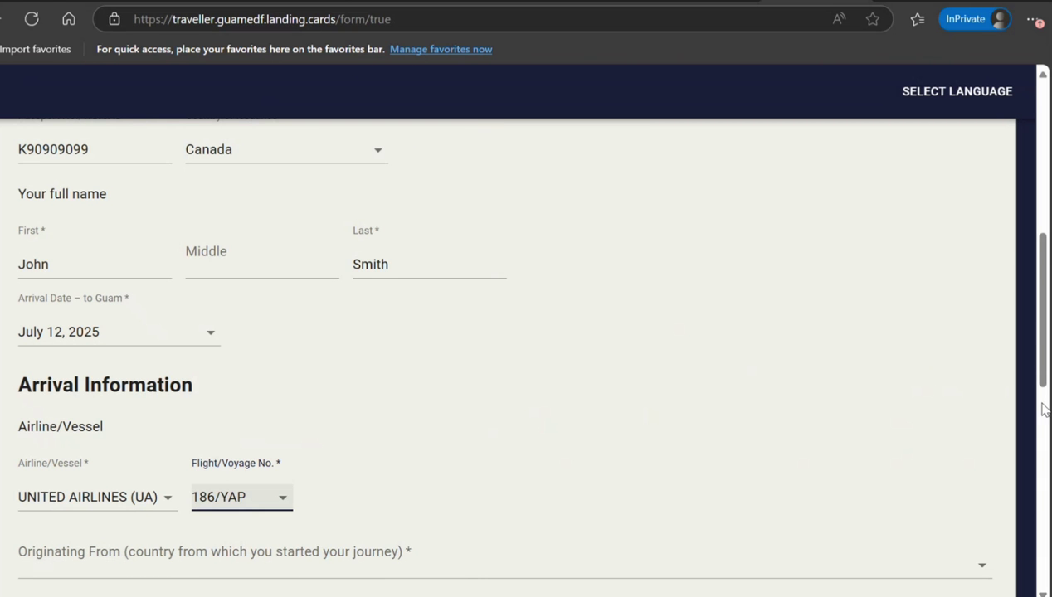
Step: Set the originating country to Canada and the city to Toronto
{"action": "scroll", "coordinate": [924, 445], "scroll_direction": "down", "scroll_amount": 3}
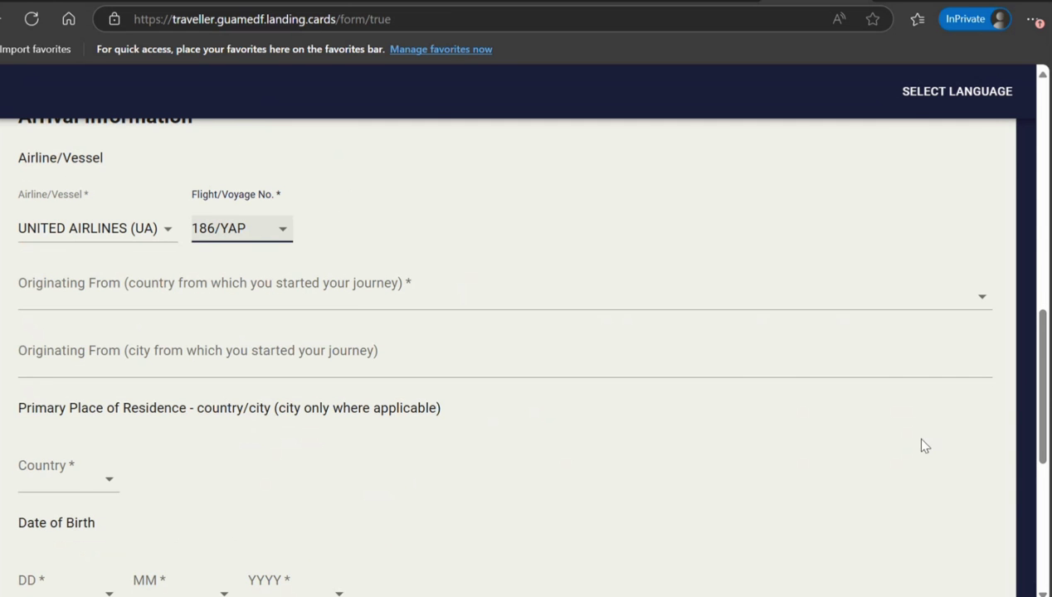
{"action": "left_click", "coordinate": [357, 304]}
{"action": "type", "text": "Cana"}
{"action": "left_click", "coordinate": [276, 339]}
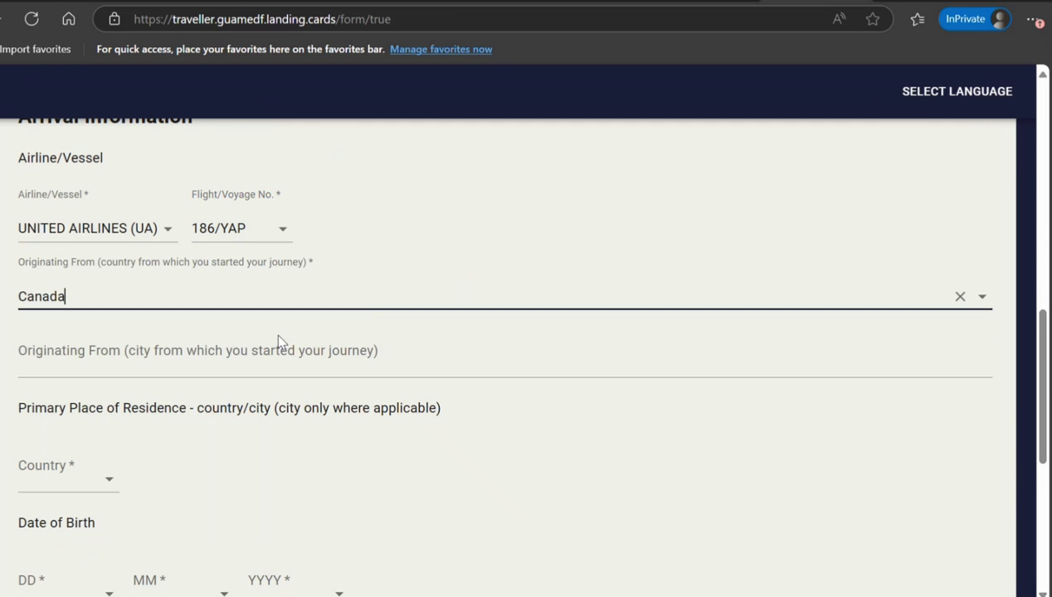
{"action": "left_click", "coordinate": [237, 369]}
{"action": "type", "text": "Toron"}
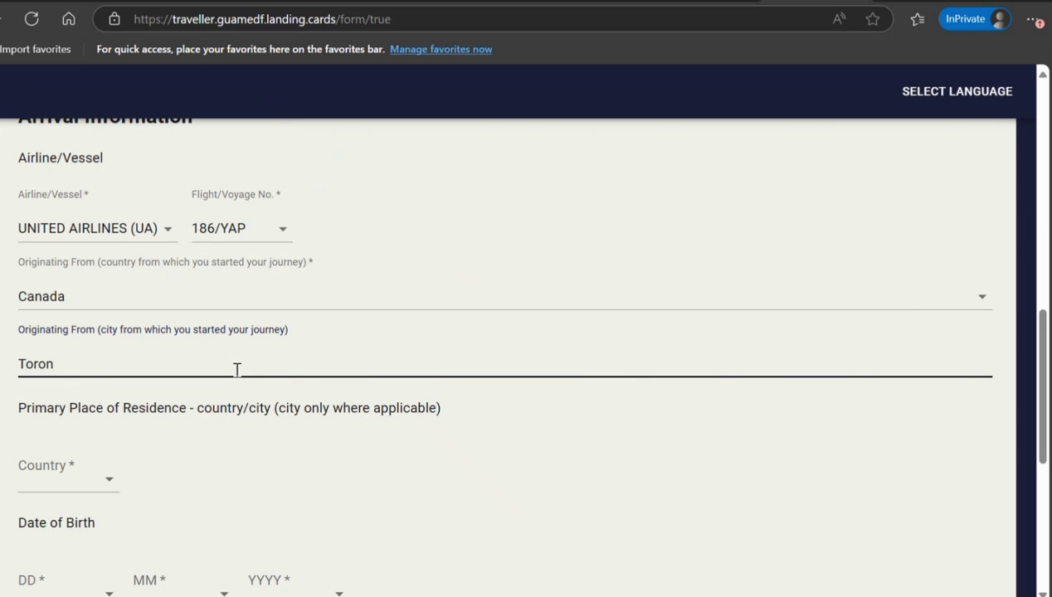
{"action": "type", "text": "to"}
Step: Set the residence country to Other with residence city Toronto
{"action": "left_click", "coordinate": [99, 481]}
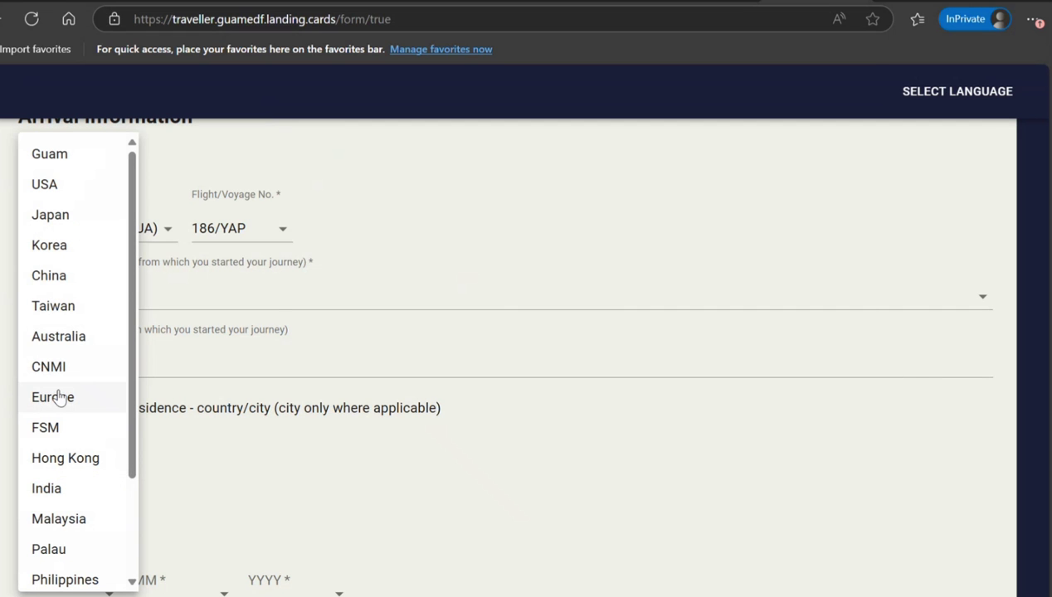
{"action": "key", "text": "c"}
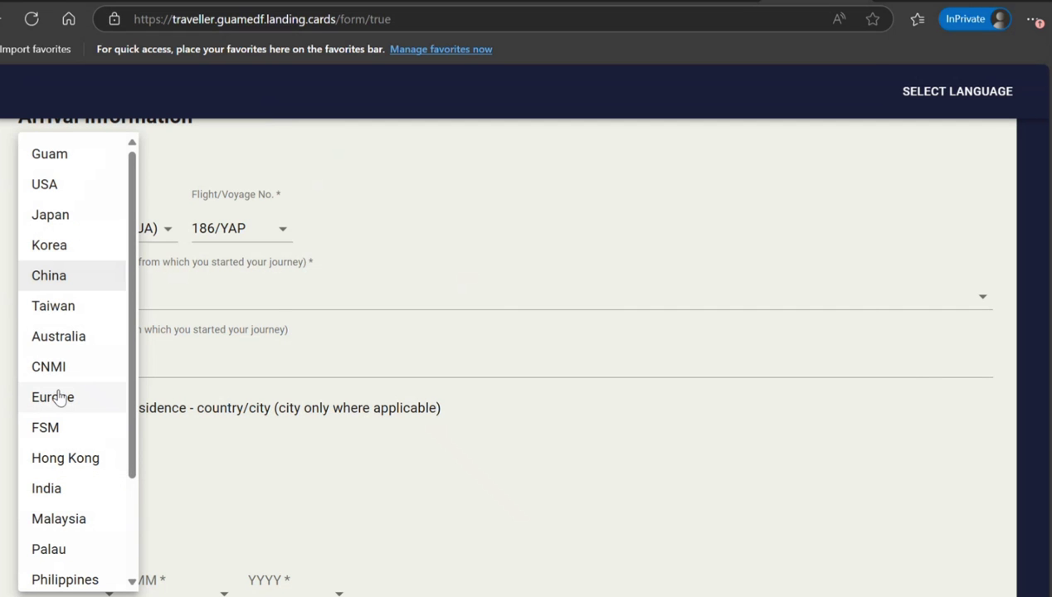
{"action": "left_click_drag", "start_coordinate": [131, 303], "coordinate": [166, 455]}
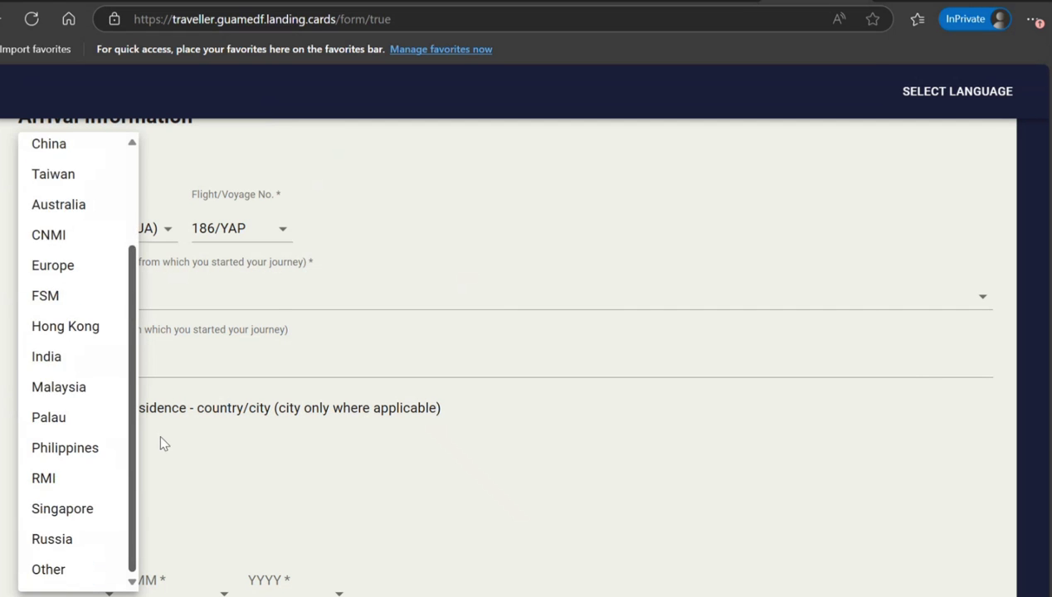
{"action": "left_click", "coordinate": [219, 440]}
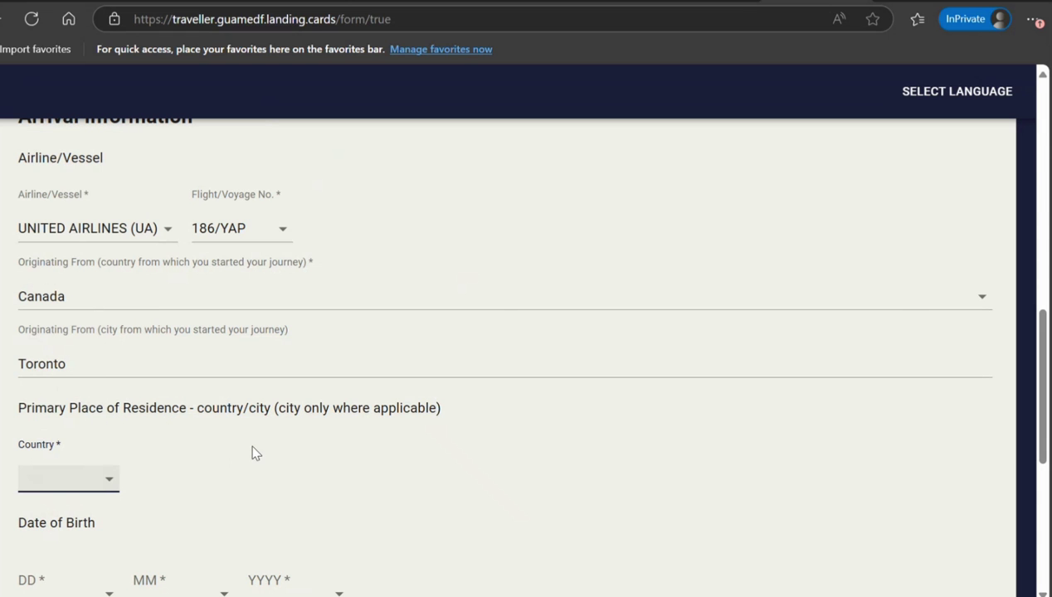
{"action": "left_click", "coordinate": [98, 486]}
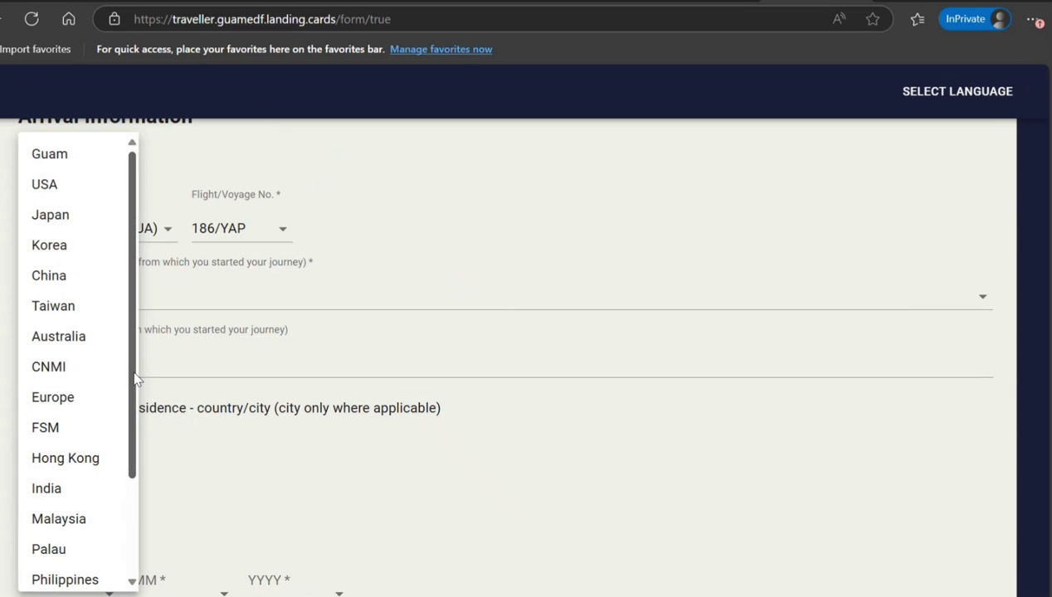
{"action": "left_click_drag", "start_coordinate": [132, 377], "coordinate": [138, 529]}
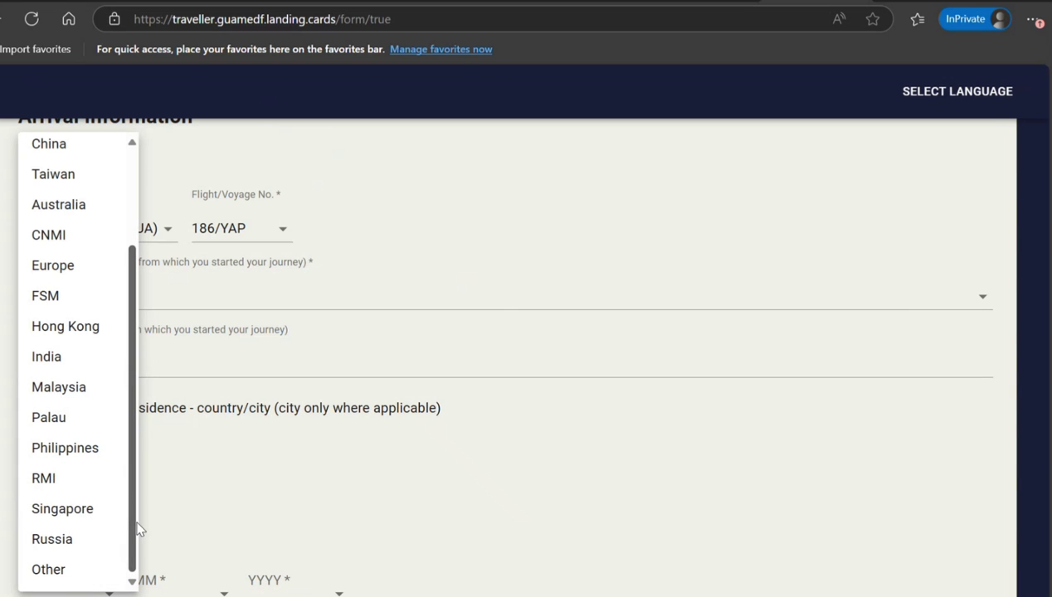
{"action": "left_click", "coordinate": [60, 580]}
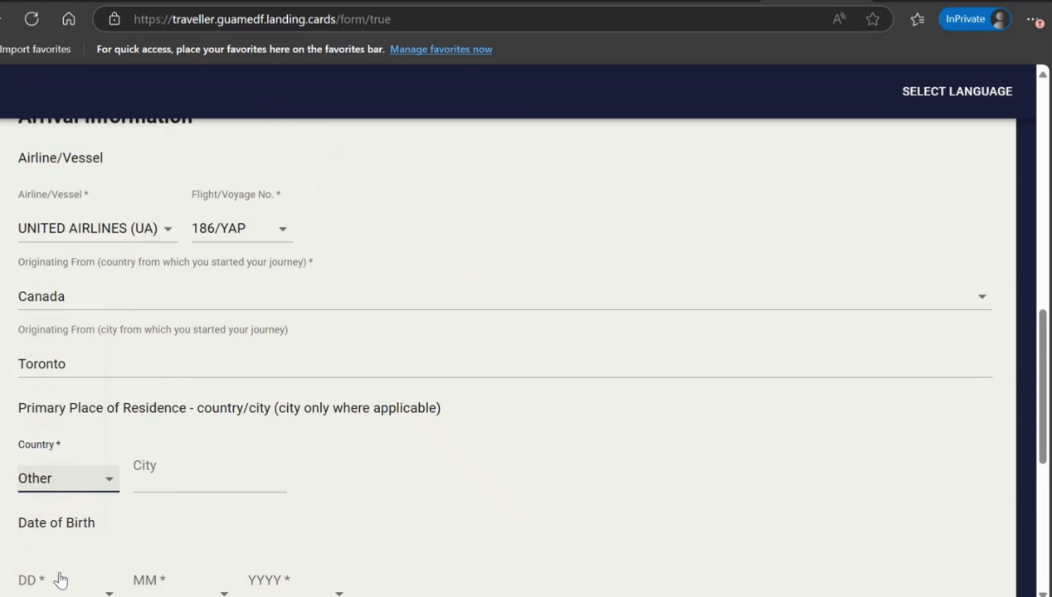
{"action": "left_click", "coordinate": [176, 481]}
{"action": "type", "text": "Toronro="}
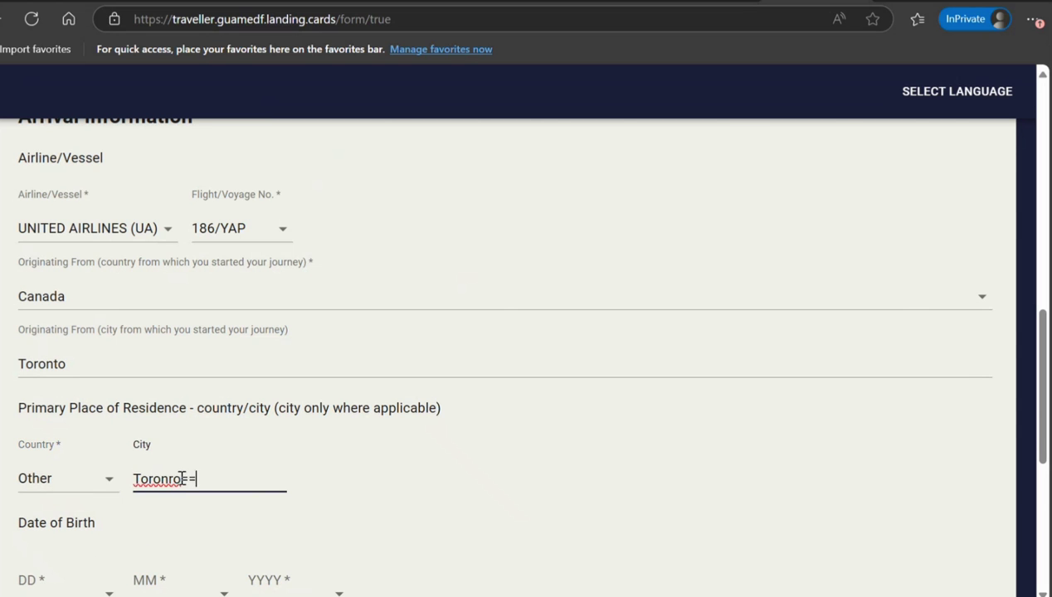
{"action": "key", "text": "BackSpace"}
{"action": "key", "text": "BackSpace"}
{"action": "type", "text": "to"}
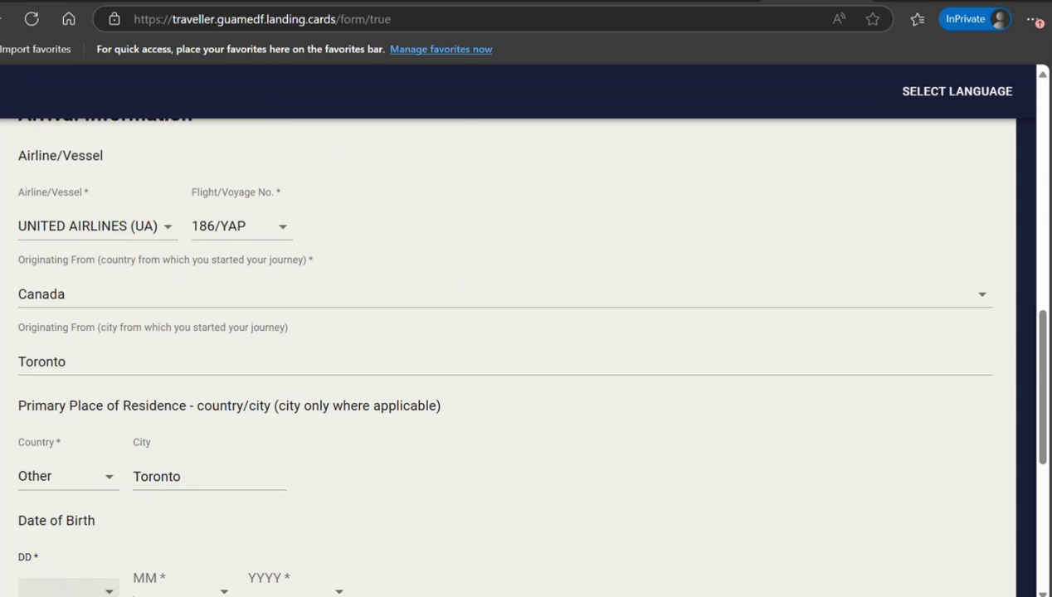
Step: Enter the date of birth as 11 September 1999
{"action": "left_click", "coordinate": [67, 587]}
{"action": "left_click", "coordinate": [71, 462]}
{"action": "left_click", "coordinate": [207, 586]}
{"action": "left_click", "coordinate": [200, 479]}
{"action": "left_click", "coordinate": [267, 576]}
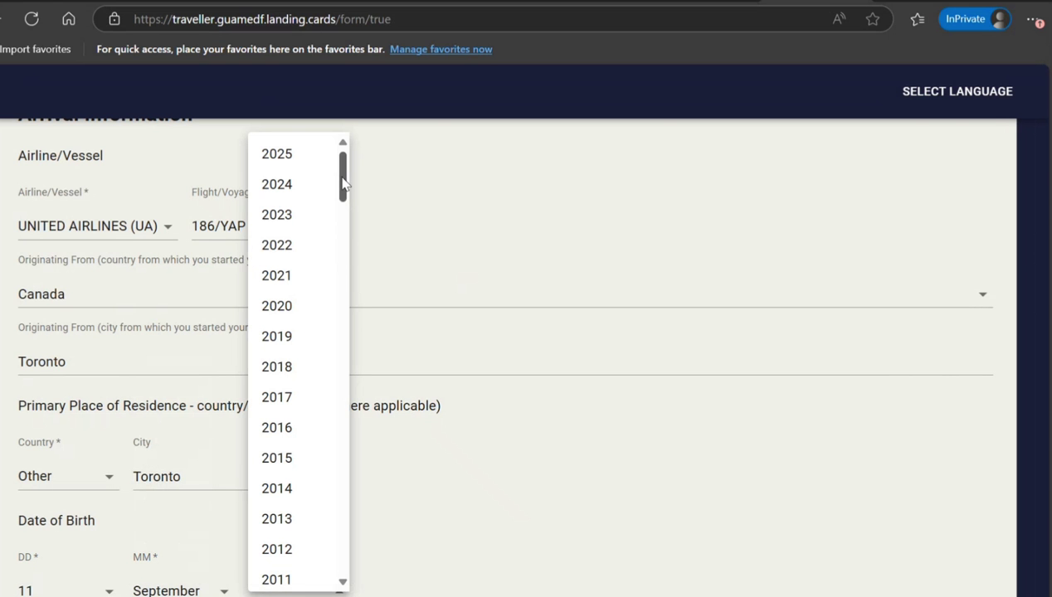
{"action": "left_click_drag", "start_coordinate": [340, 189], "coordinate": [343, 242]}
{"action": "left_click", "coordinate": [295, 400]}
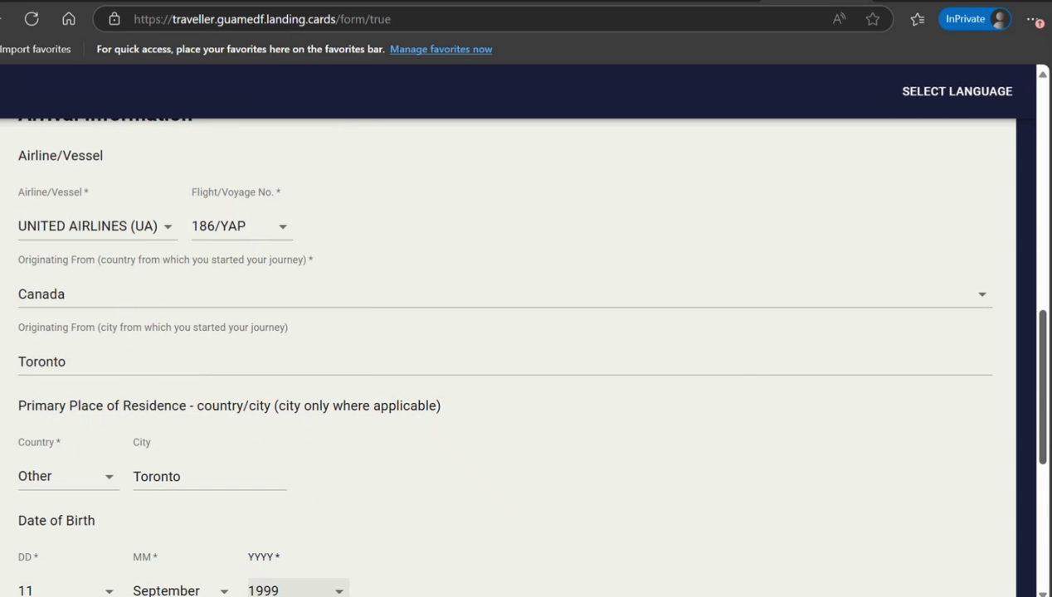
Step: Set gender to Male and the Guam address to 20 HGGHGH
{"action": "scroll", "coordinate": [1048, 378], "scroll_direction": "down", "scroll_amount": 5}
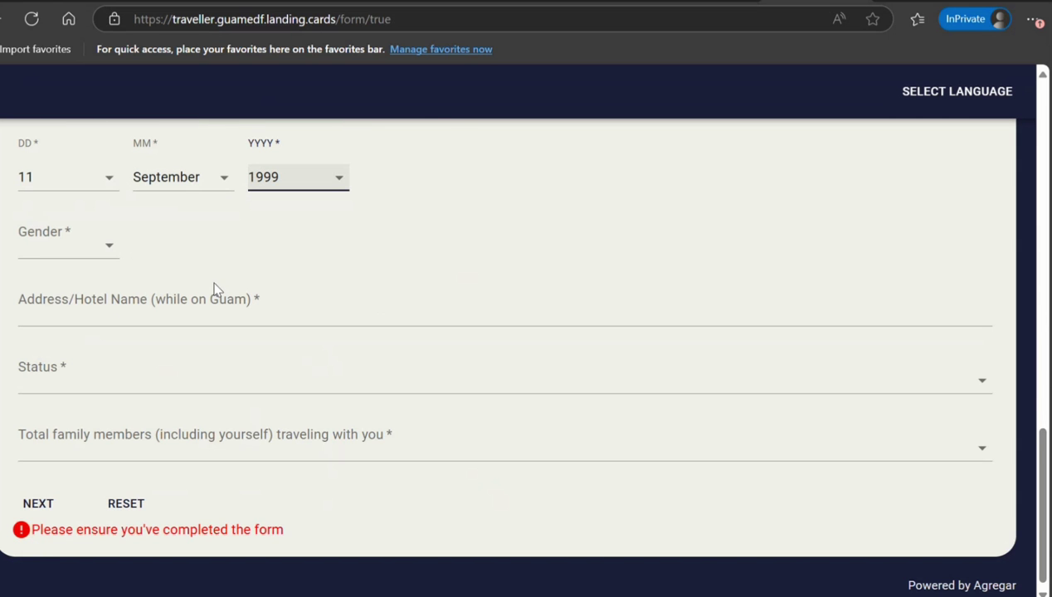
{"action": "left_click", "coordinate": [116, 251]}
{"action": "left_click", "coordinate": [65, 242]}
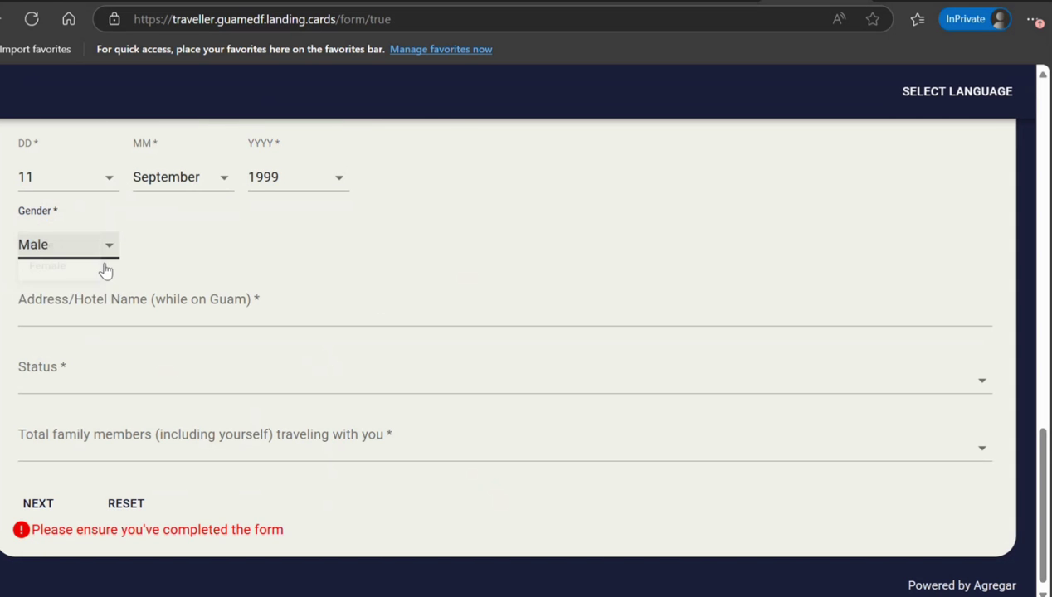
{"action": "left_click", "coordinate": [112, 305]}
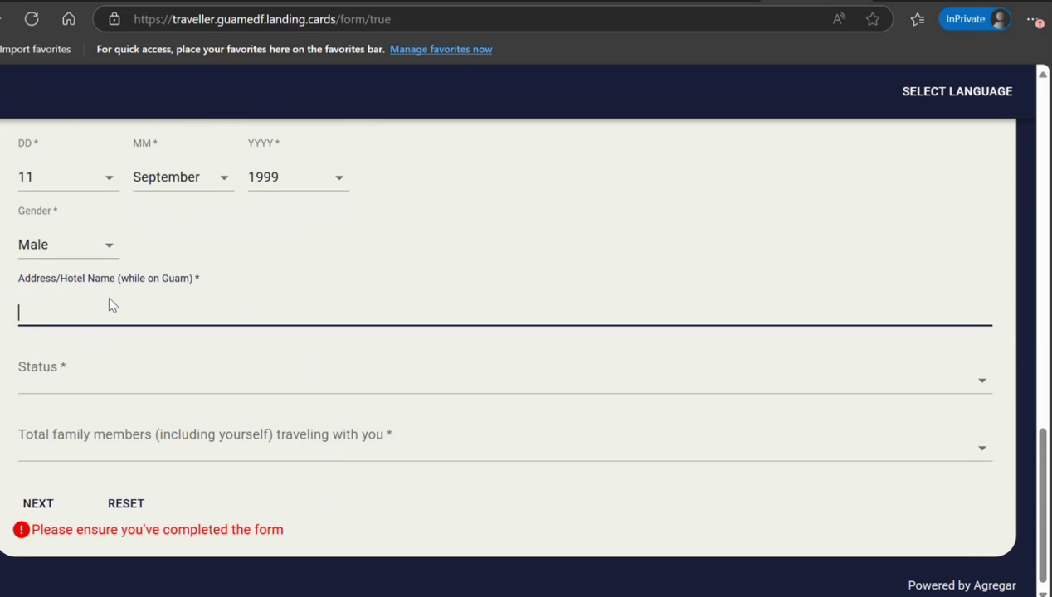
{"action": "type", "text": "20"}
{"action": "type", "text": " HGGHGH ST"}
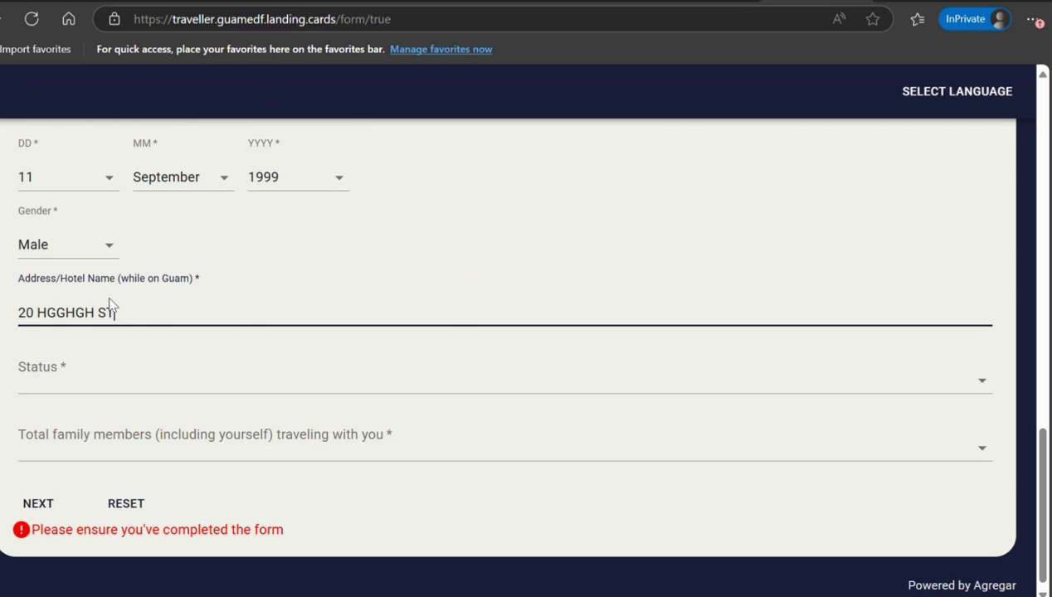
{"action": "key", "text": "Tab"}
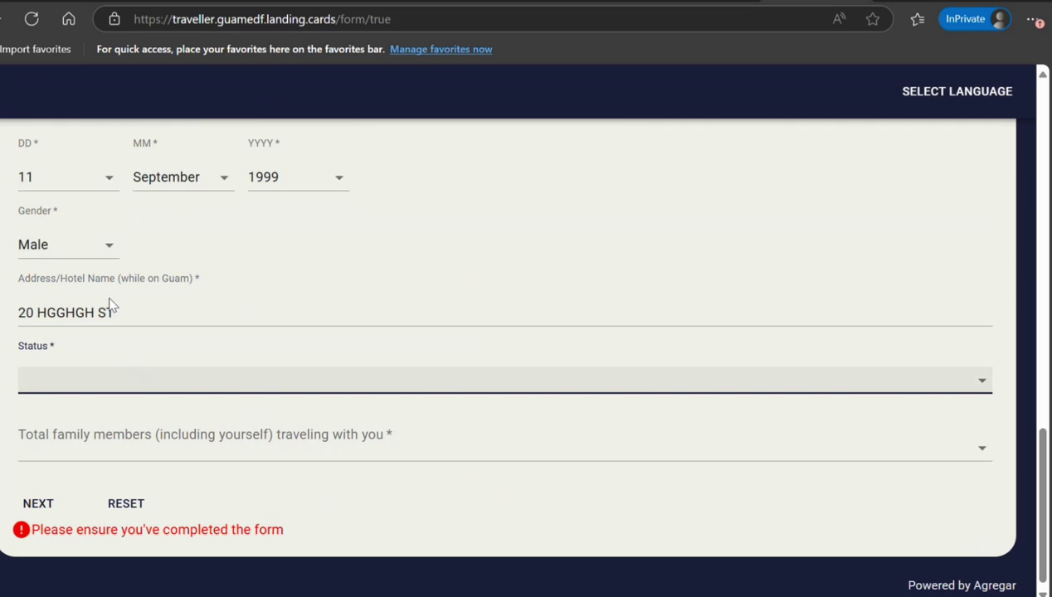
Step: Set status to Visitor with 1 family member, then continue
{"action": "left_click", "coordinate": [163, 390]}
{"action": "left_click", "coordinate": [163, 395]}
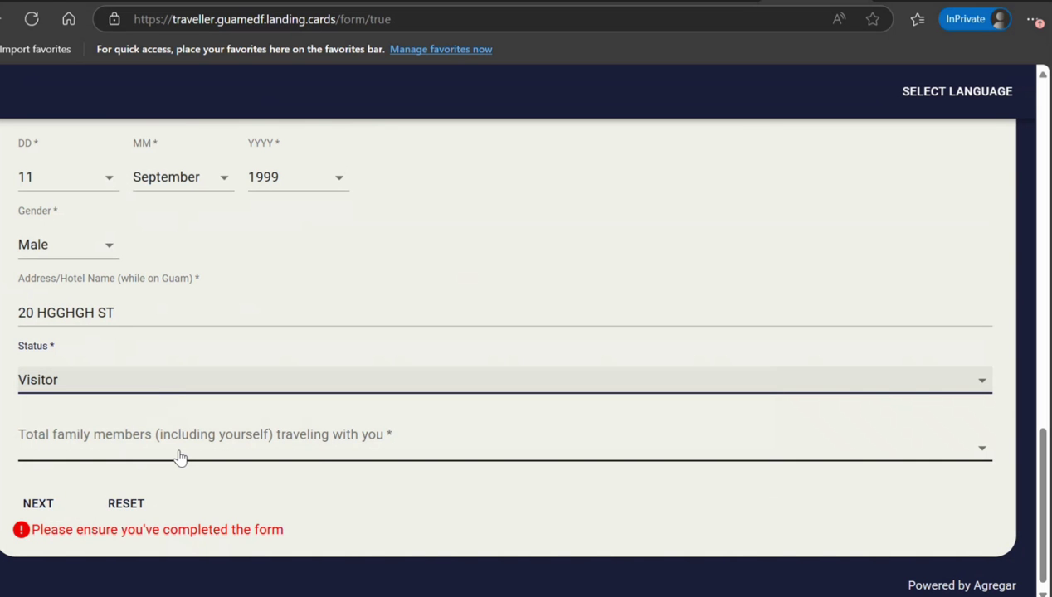
{"action": "left_click", "coordinate": [180, 457]}
{"action": "left_click", "coordinate": [128, 368]}
{"action": "left_click", "coordinate": [48, 515]}
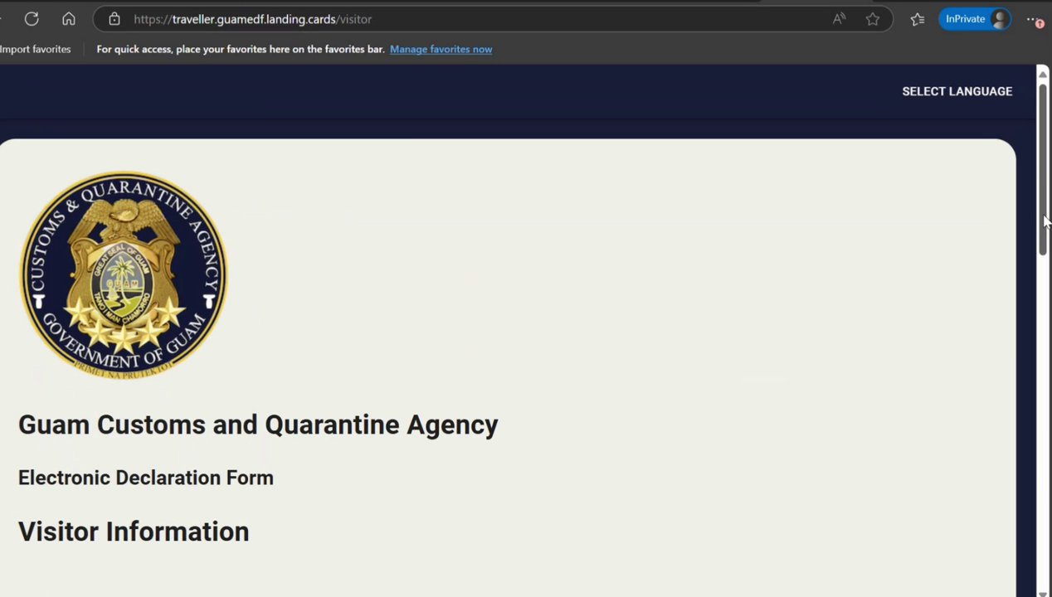
Step: Set a 5-night stay, Yes to booking travel online, and Direct Booking arrangement
{"action": "left_click_drag", "start_coordinate": [1045, 220], "coordinate": [1045, 544]}
{"action": "scroll", "coordinate": [974, 275], "scroll_direction": "up", "scroll_amount": 15}
{"action": "scroll", "coordinate": [974, 274], "scroll_direction": "down", "scroll_amount": 2}
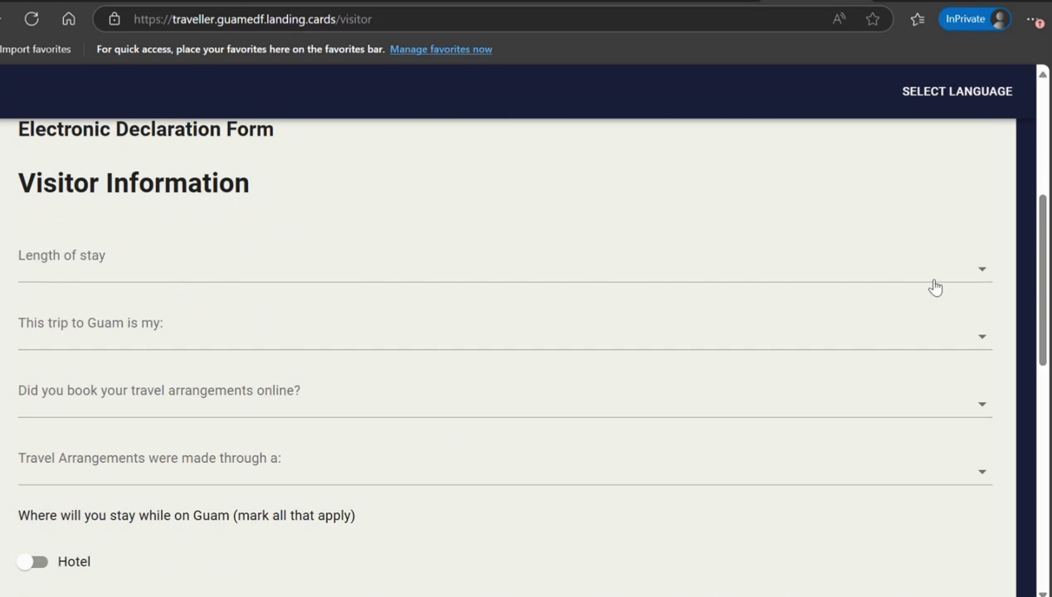
{"action": "left_click", "coordinate": [934, 279]}
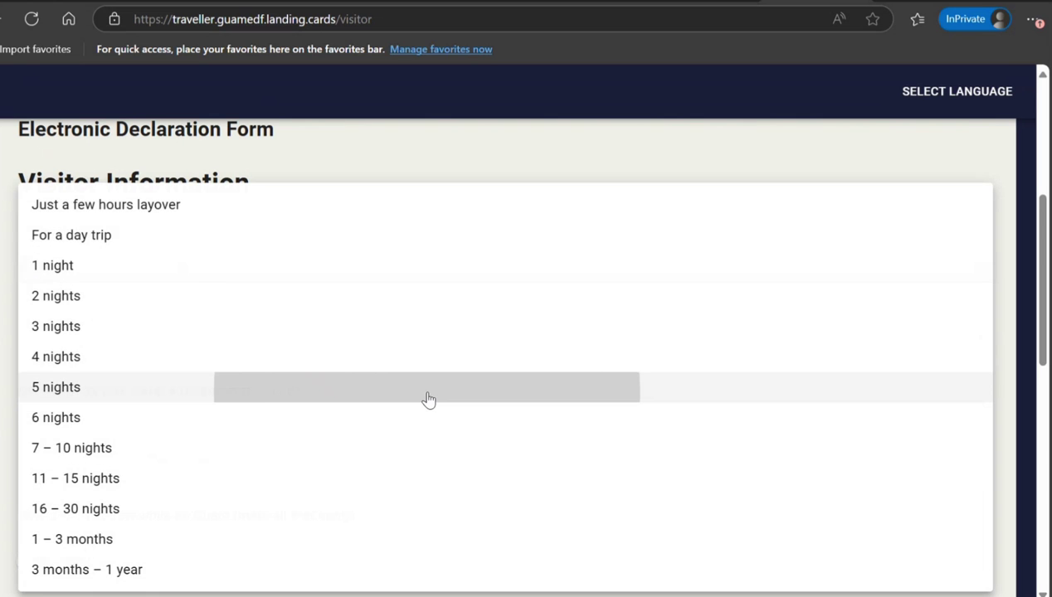
{"action": "left_click", "coordinate": [429, 400]}
{"action": "left_click", "coordinate": [319, 348]}
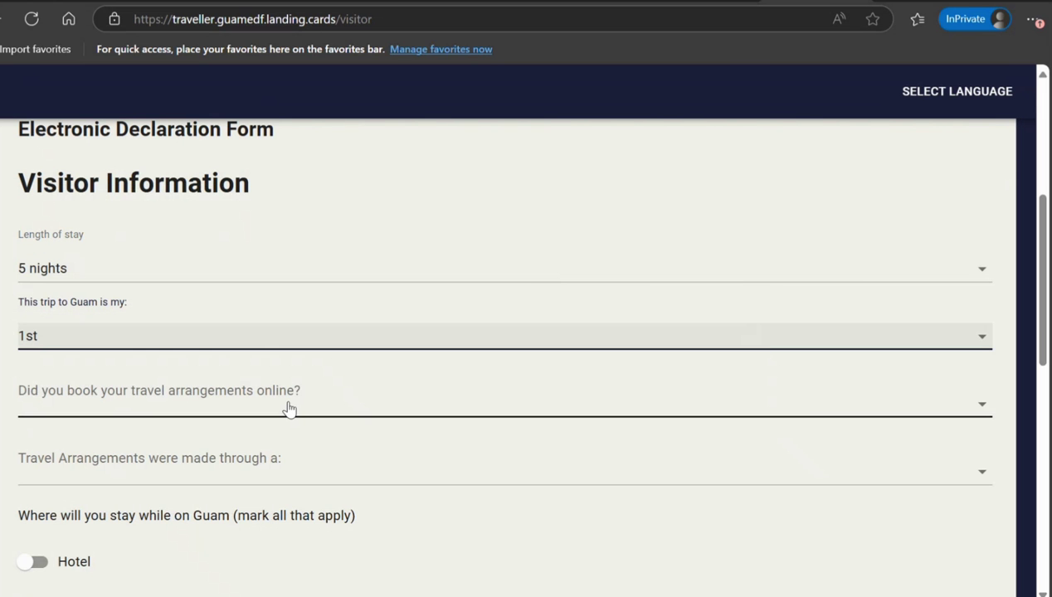
{"action": "left_click", "coordinate": [289, 409]}
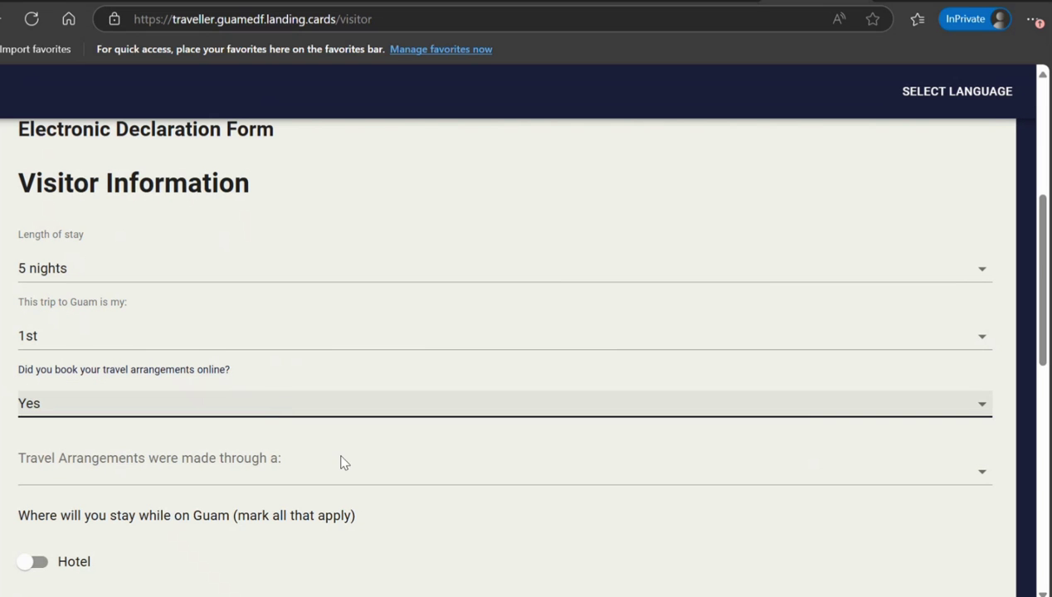
{"action": "left_click", "coordinate": [306, 475]}
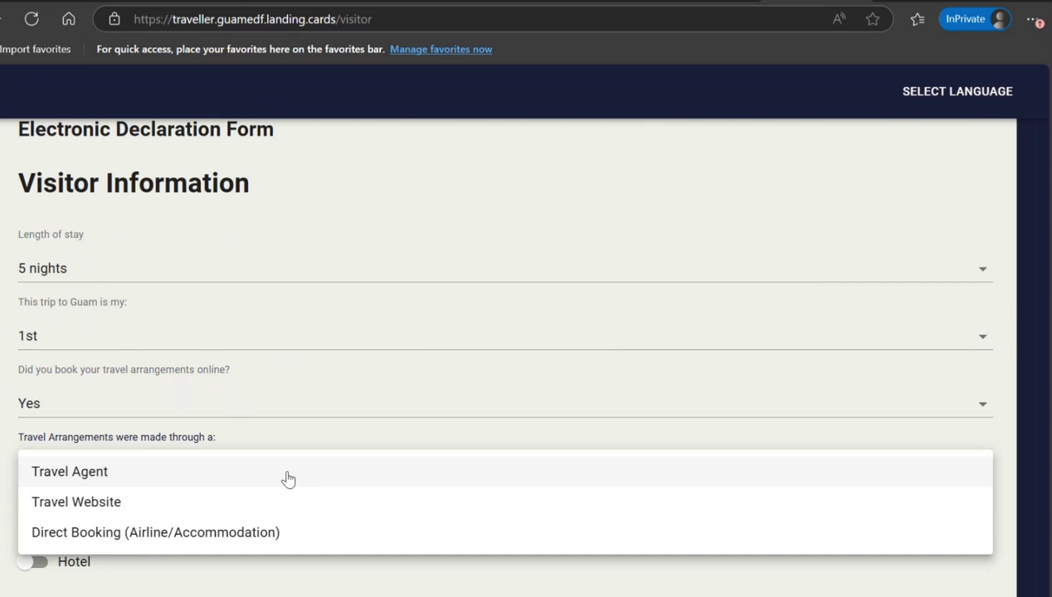
{"action": "left_click", "coordinate": [234, 536]}
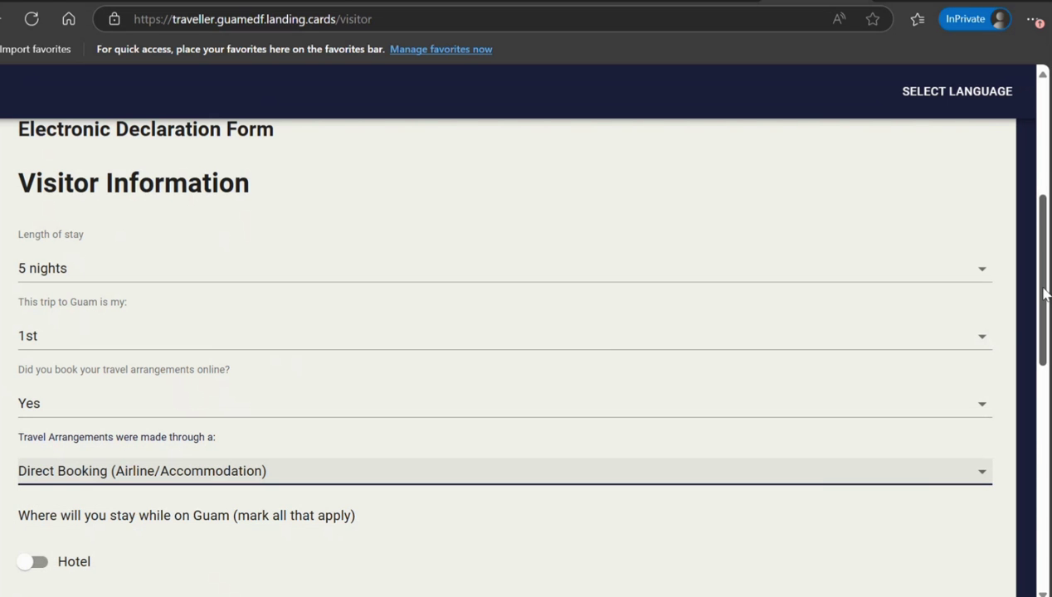
Step: Mark Hotel as the stay and Pleasure/Vacation as the trip reason, then continue
{"action": "scroll", "coordinate": [289, 293], "scroll_direction": "down", "scroll_amount": 1}
{"action": "scroll", "coordinate": [289, 294], "scroll_direction": "down", "scroll_amount": 2}
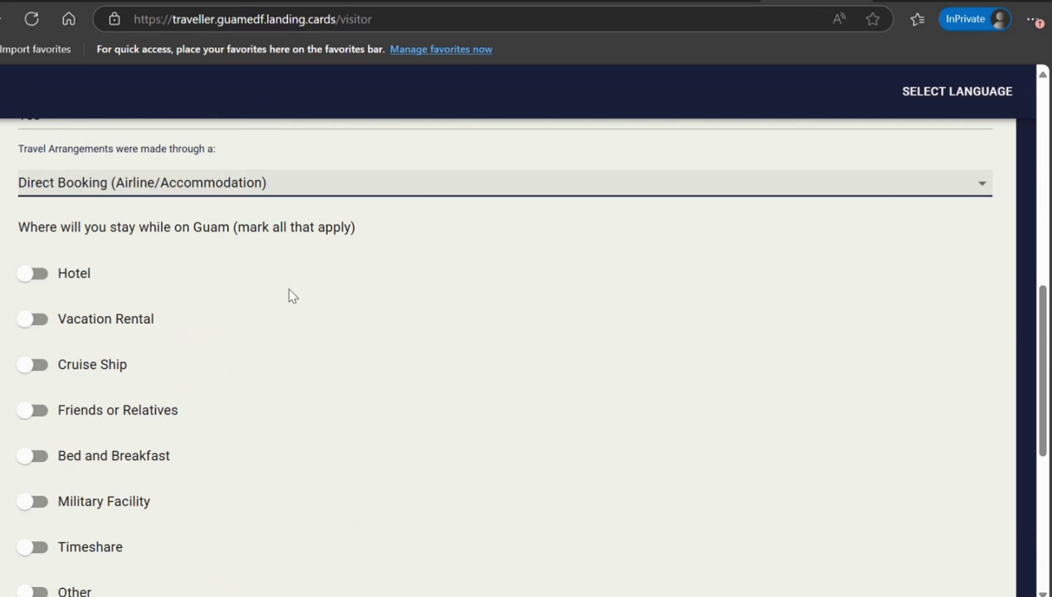
{"action": "left_click", "coordinate": [37, 278]}
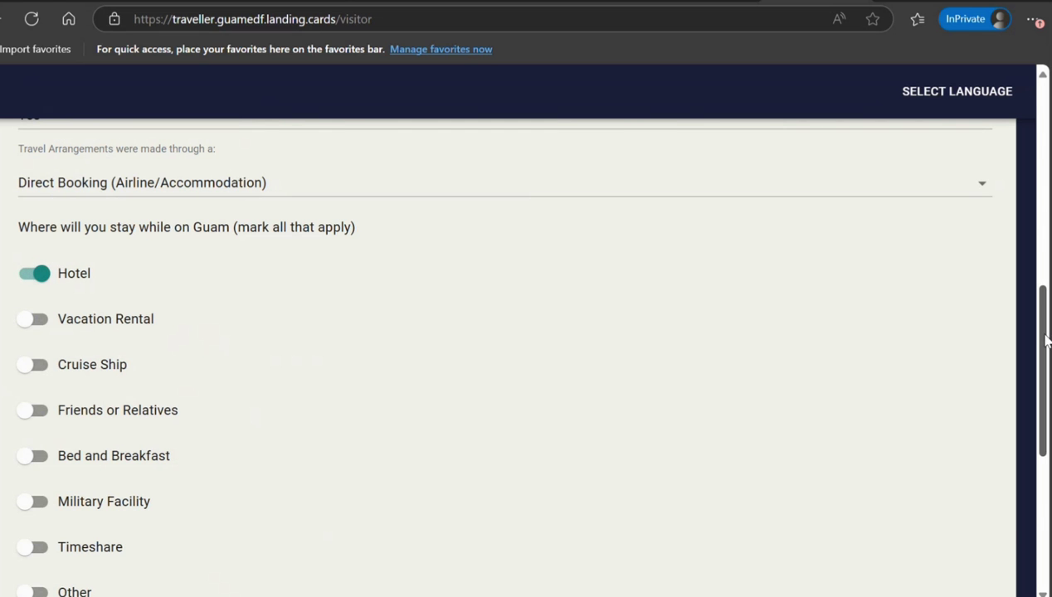
{"action": "scroll", "coordinate": [1048, 342], "scroll_direction": "down", "scroll_amount": 5}
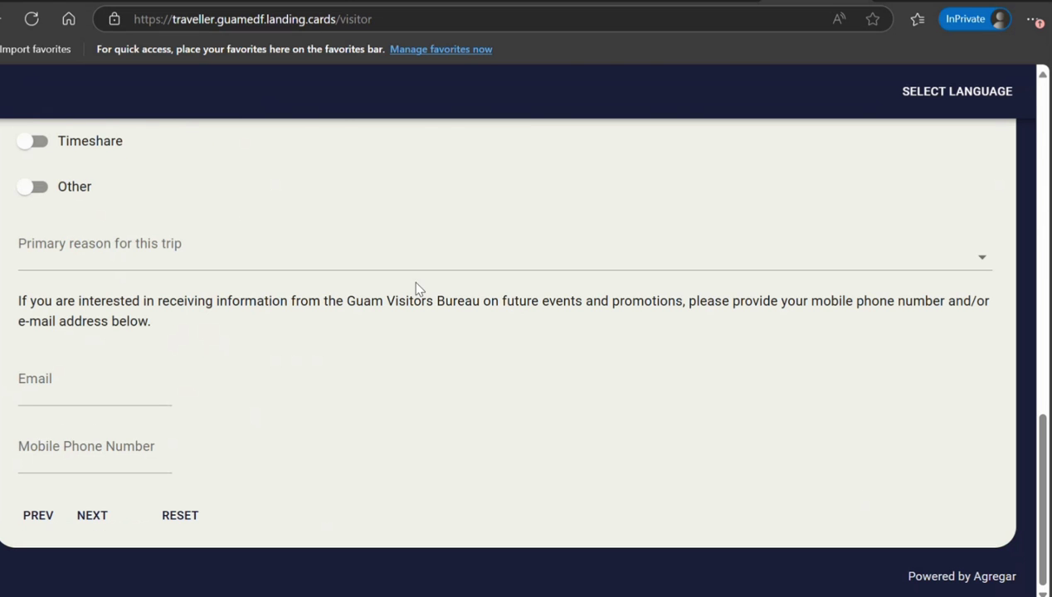
{"action": "left_click", "coordinate": [304, 266]}
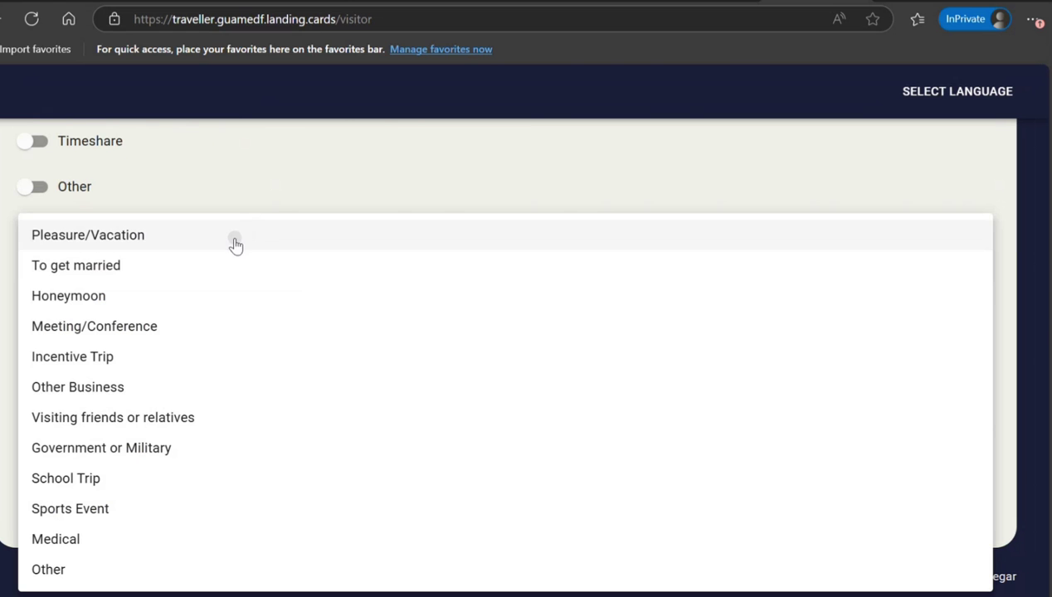
{"action": "left_click", "coordinate": [236, 243]}
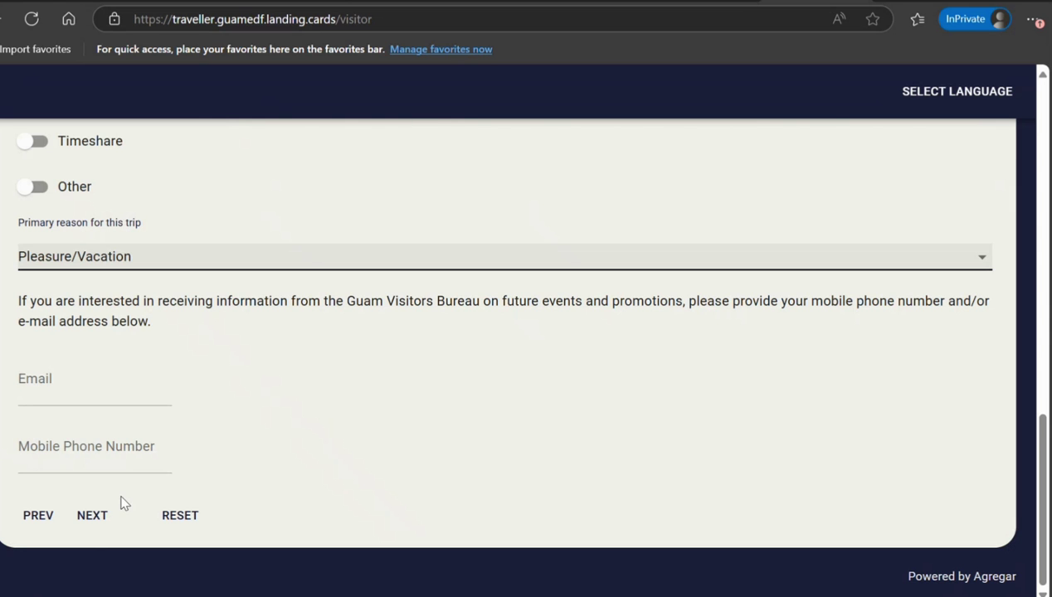
{"action": "left_click", "coordinate": [92, 515]}
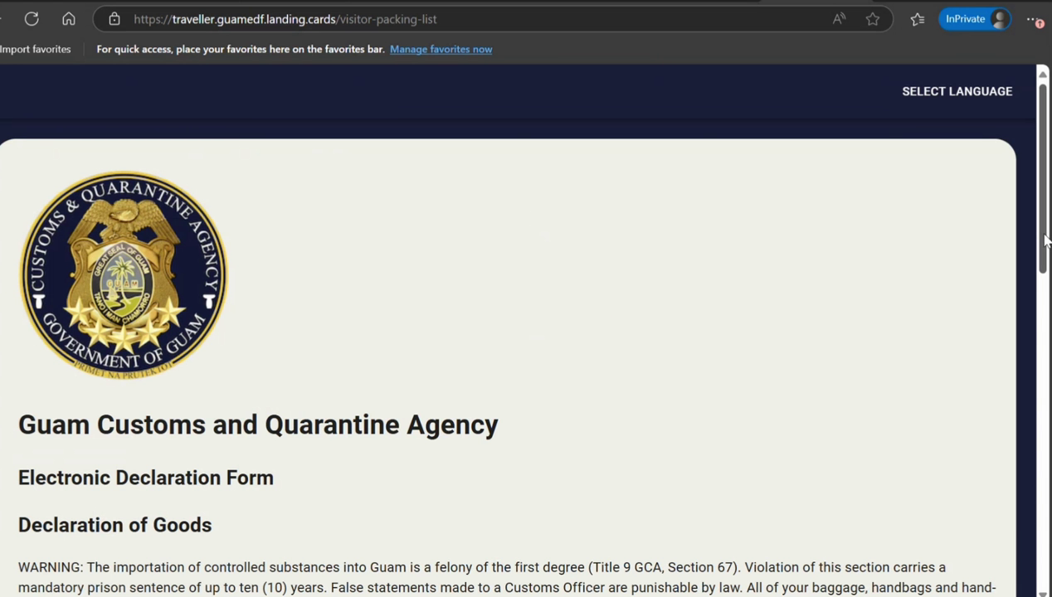
Step: Answer No for controlled substances, firearms, explosives, animals, meats/milk/eggs and plants
{"action": "left_click_drag", "start_coordinate": [1045, 240], "coordinate": [1046, 394]}
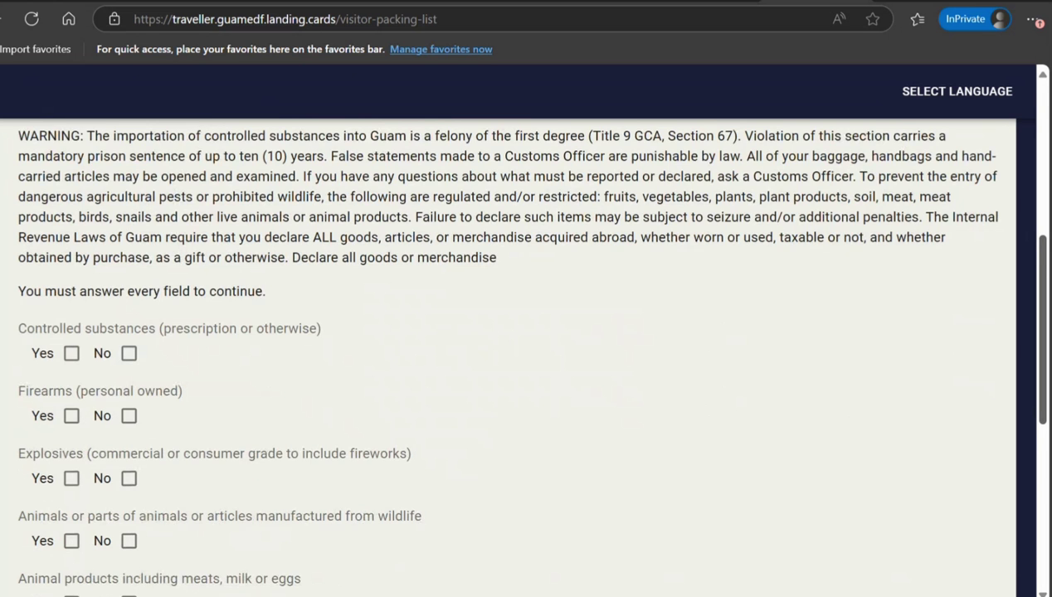
{"action": "scroll", "coordinate": [362, 249], "scroll_direction": "down", "scroll_amount": 1}
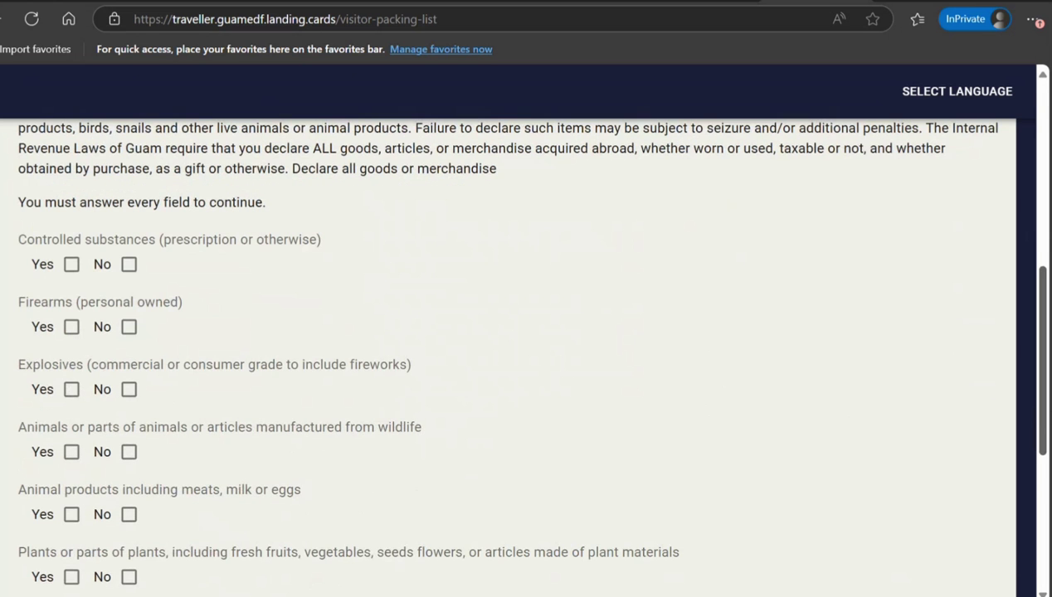
{"action": "left_click", "coordinate": [129, 265]}
{"action": "left_click", "coordinate": [129, 327]}
{"action": "left_click", "coordinate": [129, 389]}
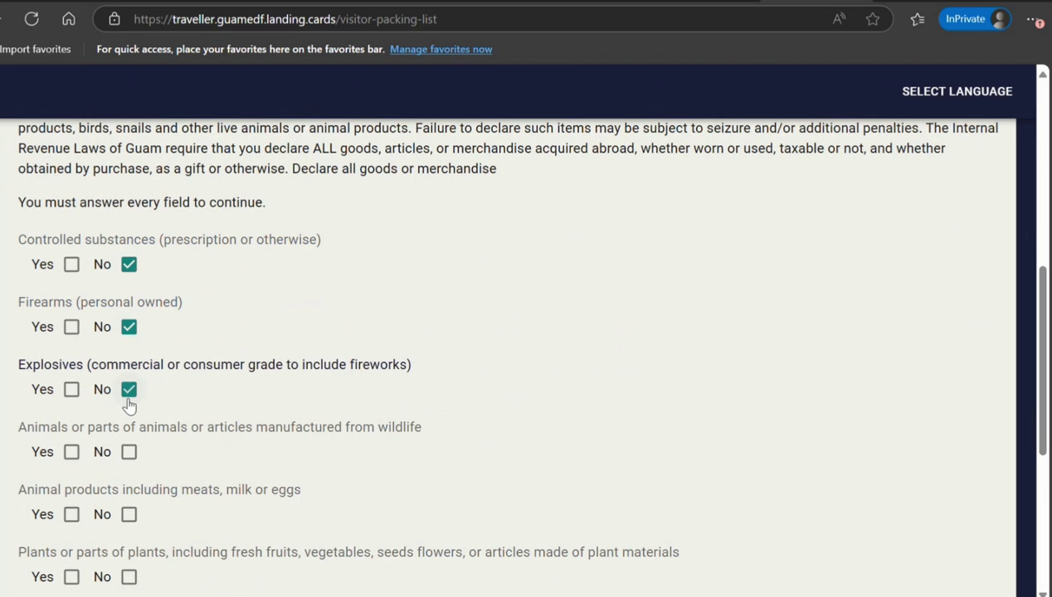
{"action": "left_click", "coordinate": [129, 452]}
{"action": "left_click", "coordinate": [129, 514]}
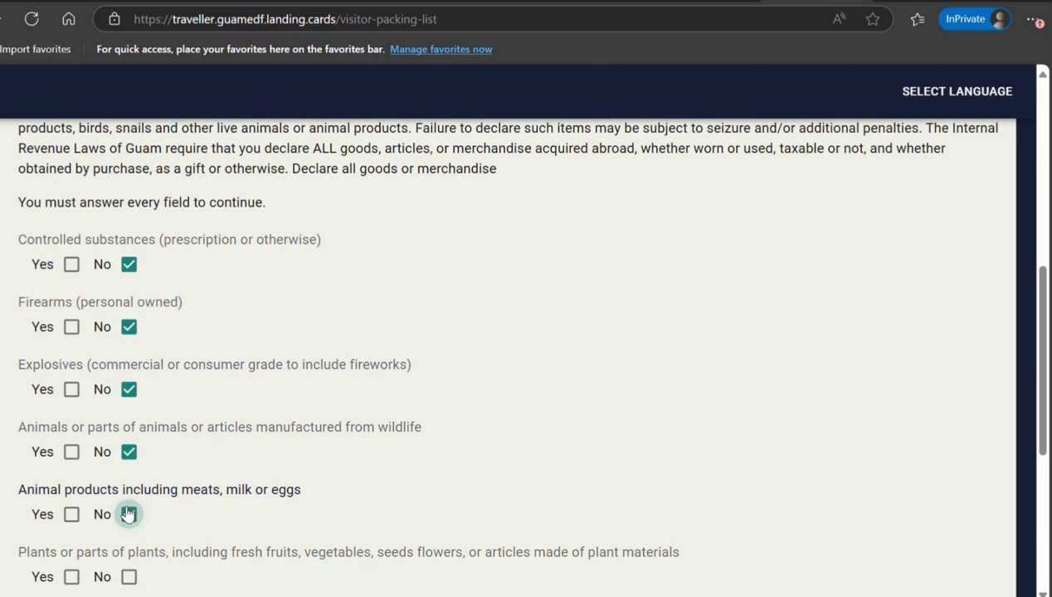
{"action": "left_click", "coordinate": [128, 577]}
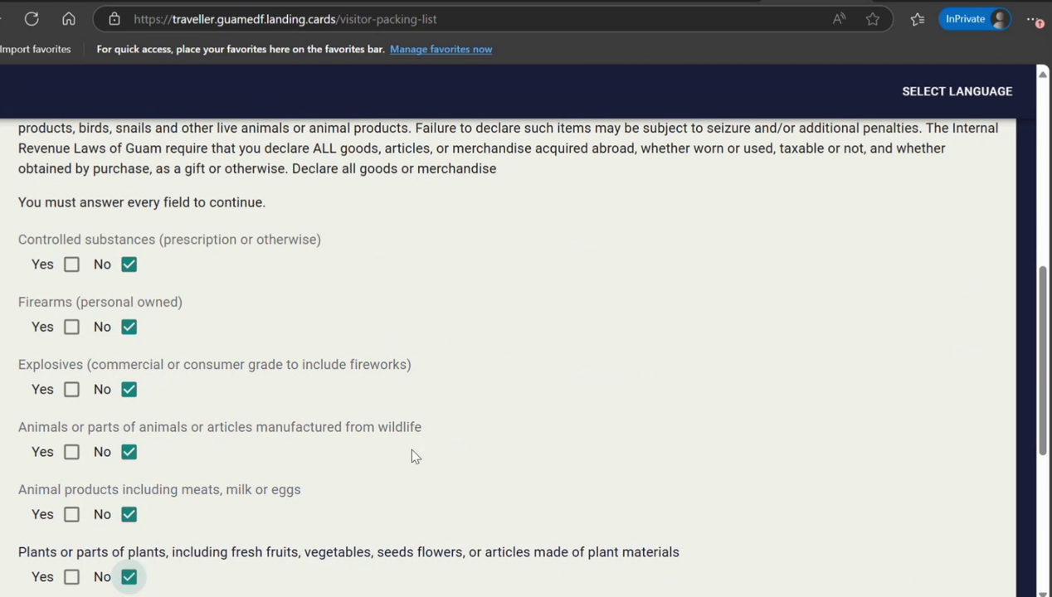
Step: Answer No for soil, service animals, tobacco and alcohol limits, then continue
{"action": "scroll", "coordinate": [1034, 388], "scroll_direction": "down", "scroll_amount": 2}
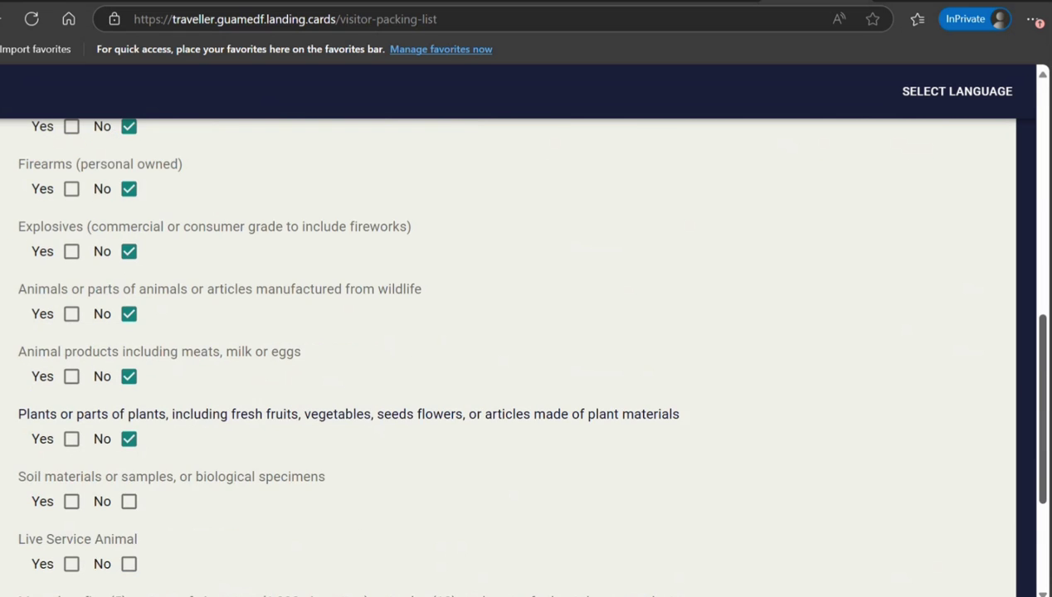
{"action": "scroll", "coordinate": [1034, 415], "scroll_direction": "down", "scroll_amount": 3}
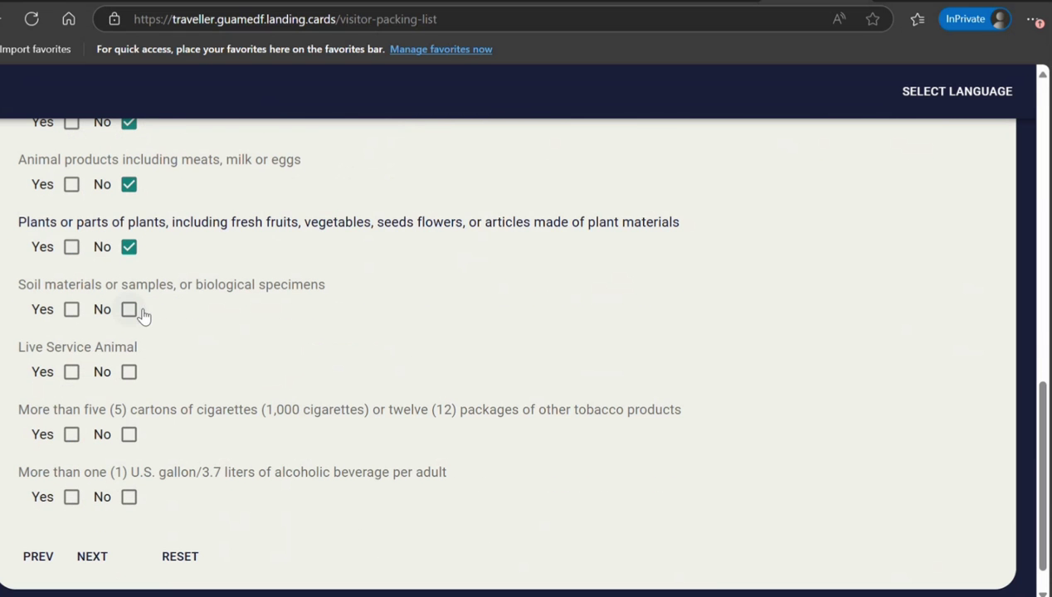
{"action": "left_click", "coordinate": [131, 312]}
{"action": "left_click", "coordinate": [129, 375]}
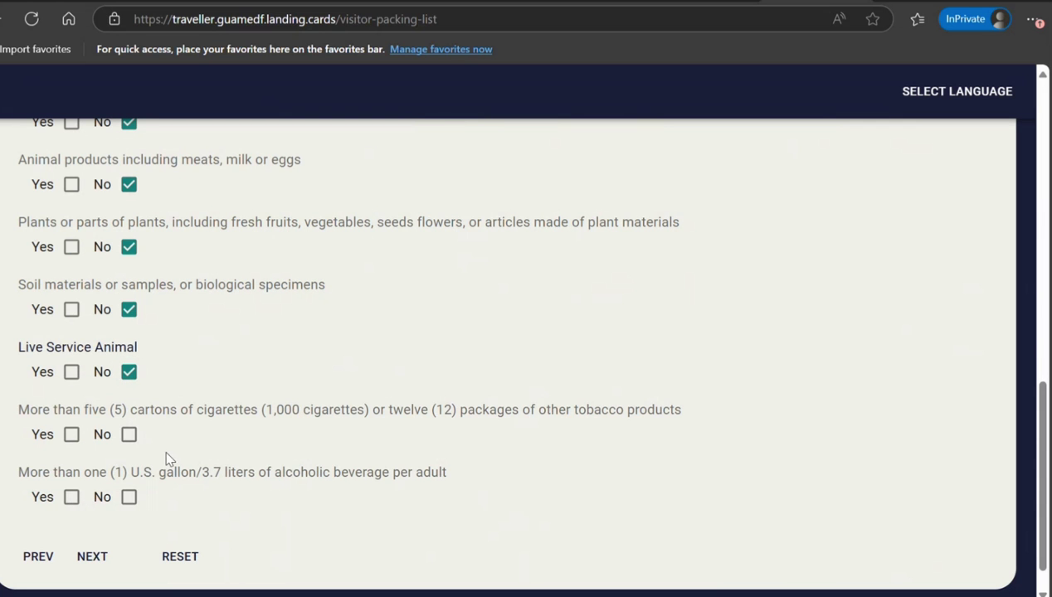
{"action": "left_click", "coordinate": [129, 436]}
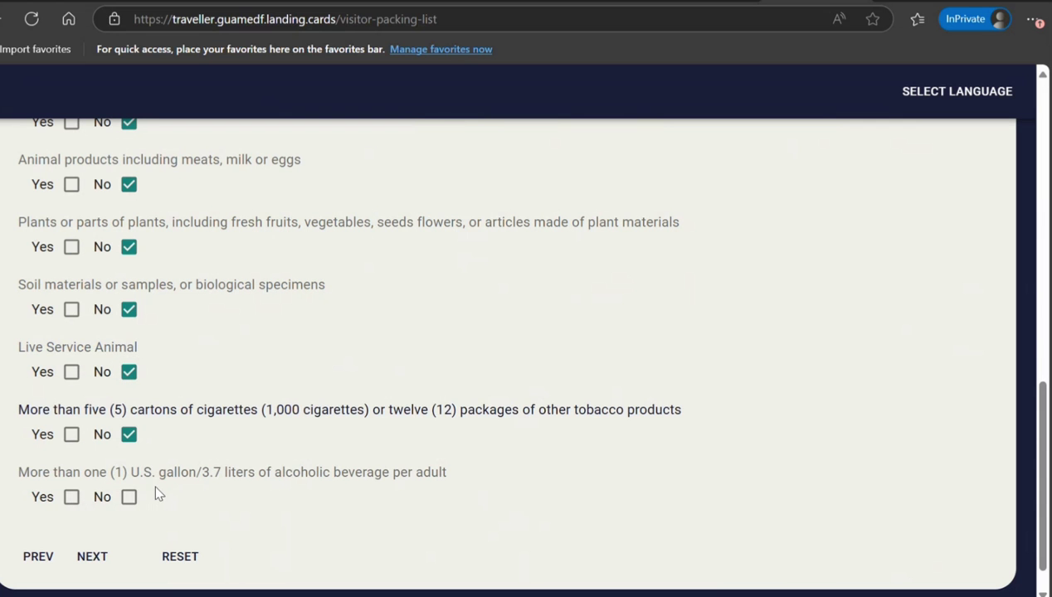
{"action": "left_click", "coordinate": [129, 497]}
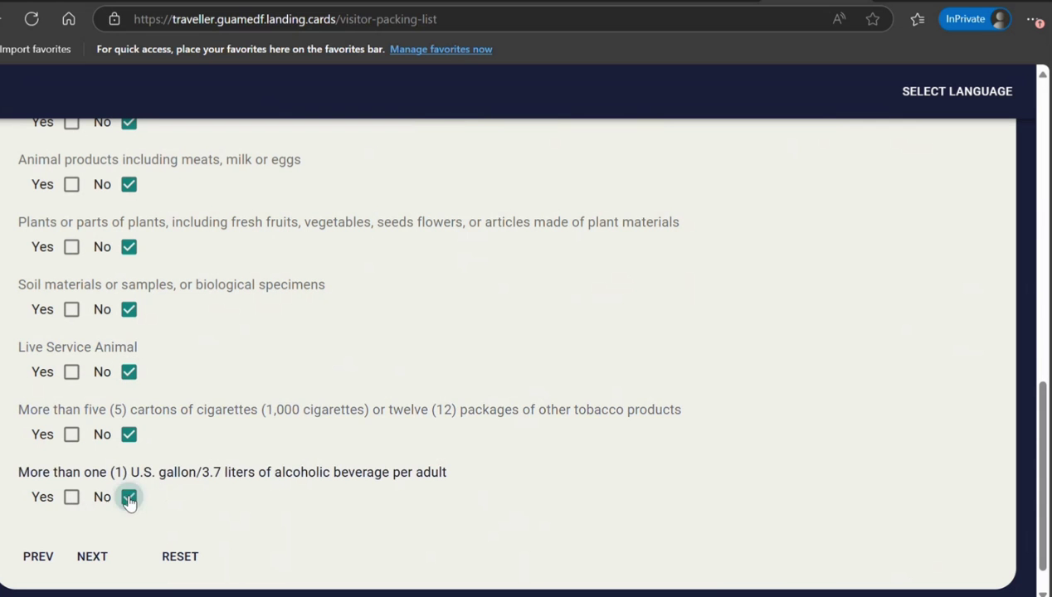
{"action": "left_click", "coordinate": [92, 558]}
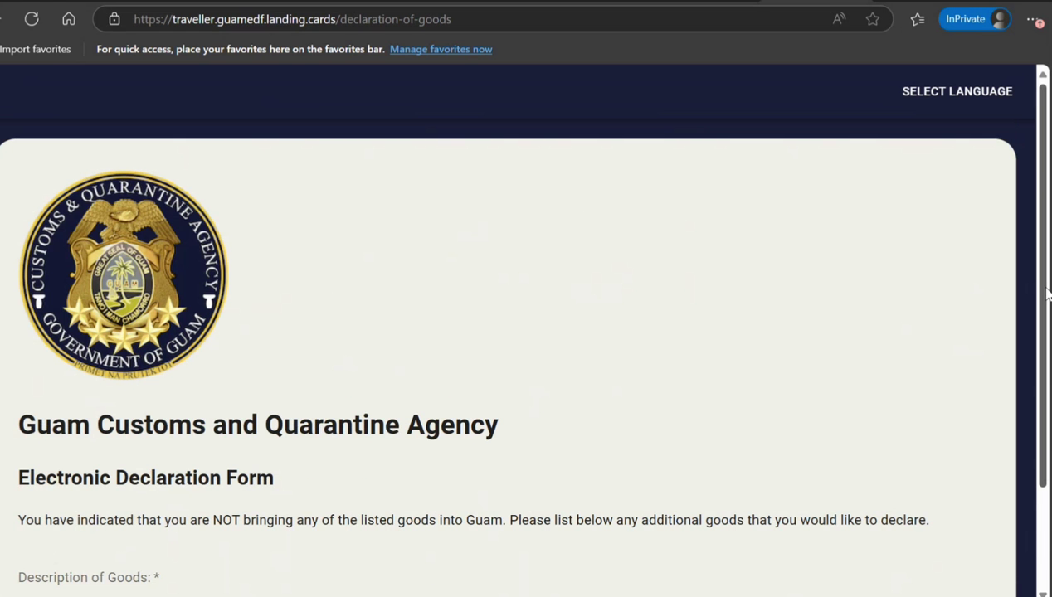
Step: Enter '2 bags of personal luggage' as the goods description and continue
{"action": "scroll", "coordinate": [1047, 292], "scroll_direction": "down", "scroll_amount": 3}
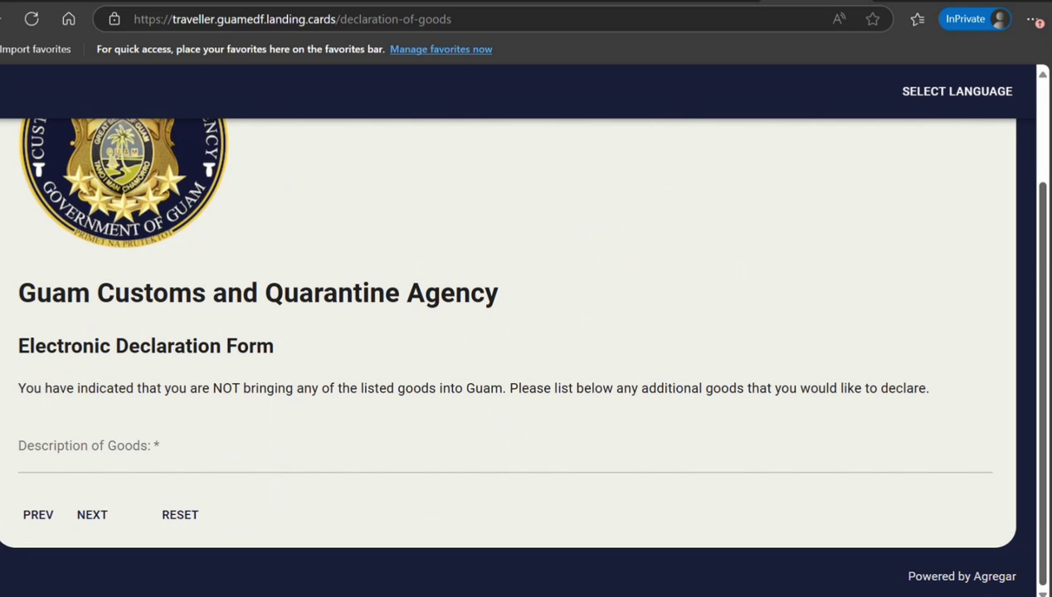
{"action": "left_click", "coordinate": [523, 462]}
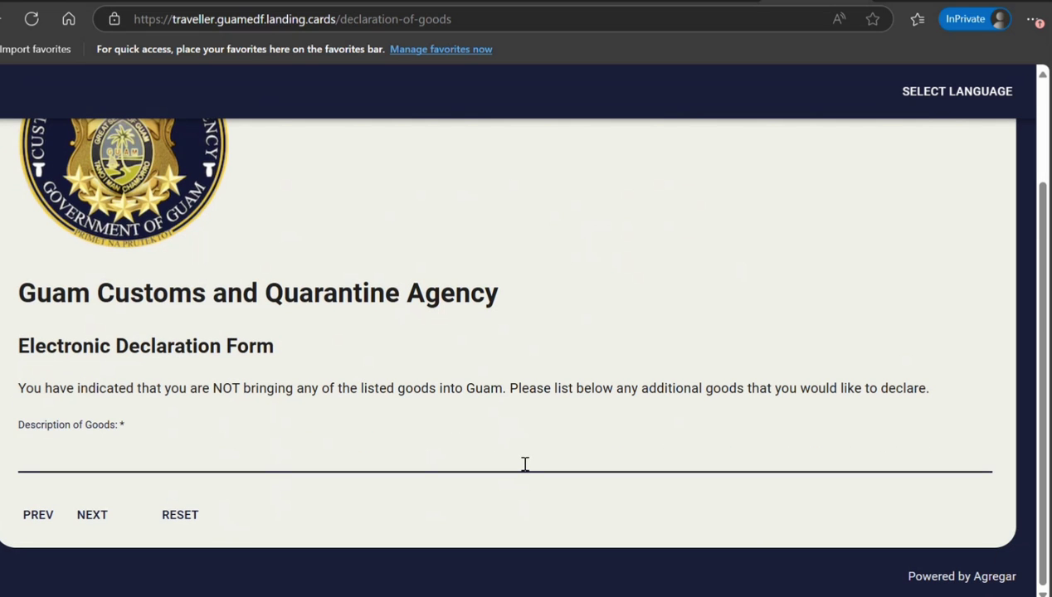
{"action": "type", "text": "2"}
{"action": "type", "text": " bags of personal luggage"}
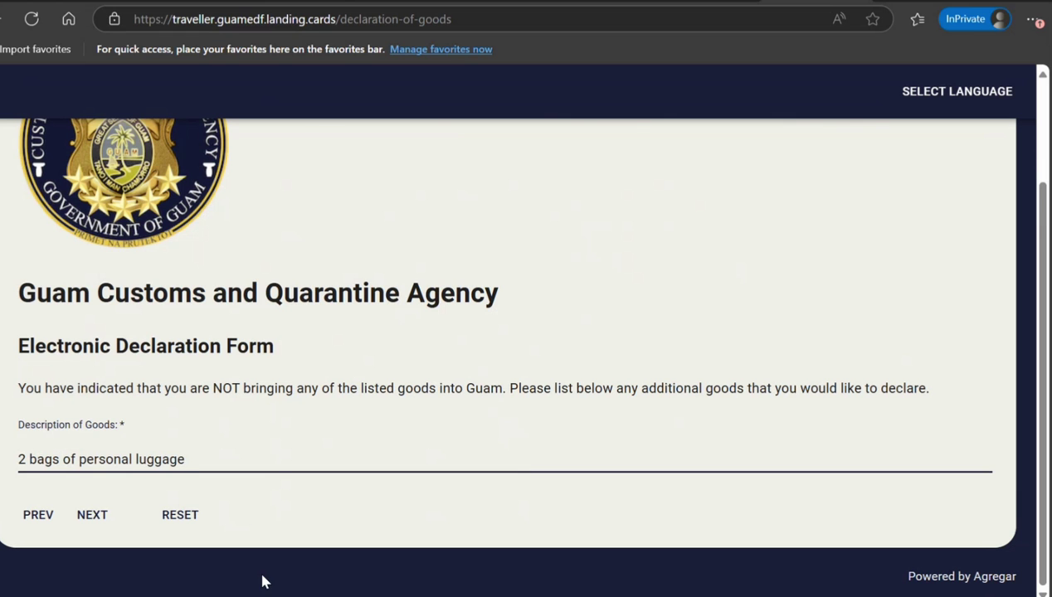
{"action": "left_click", "coordinate": [86, 514]}
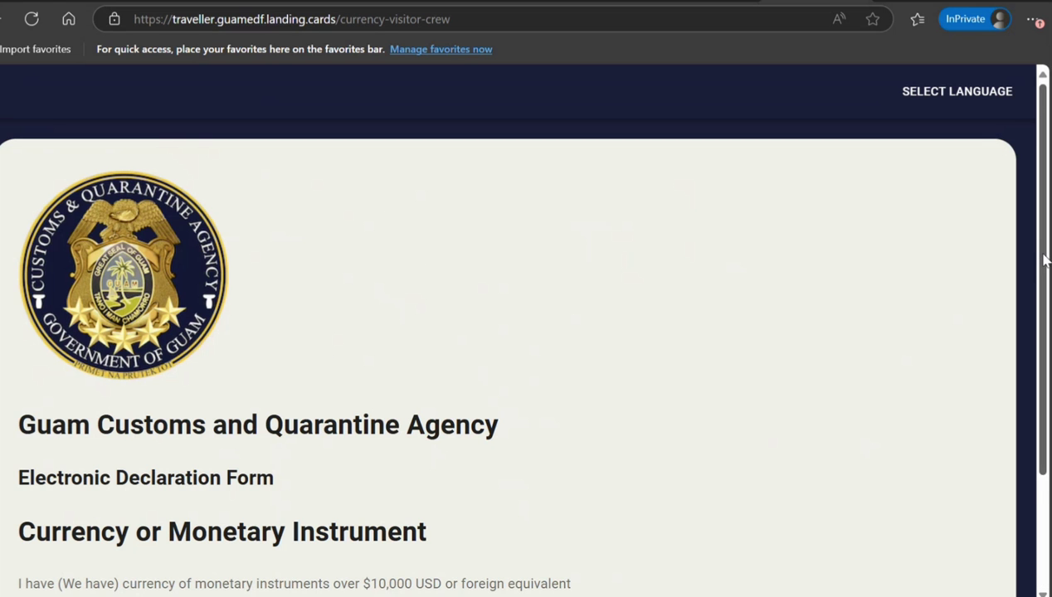
Step: Answer No to currency over $10,000 and No to commercial merchandise for resale
{"action": "scroll", "coordinate": [1044, 259], "scroll_direction": "down", "scroll_amount": 3}
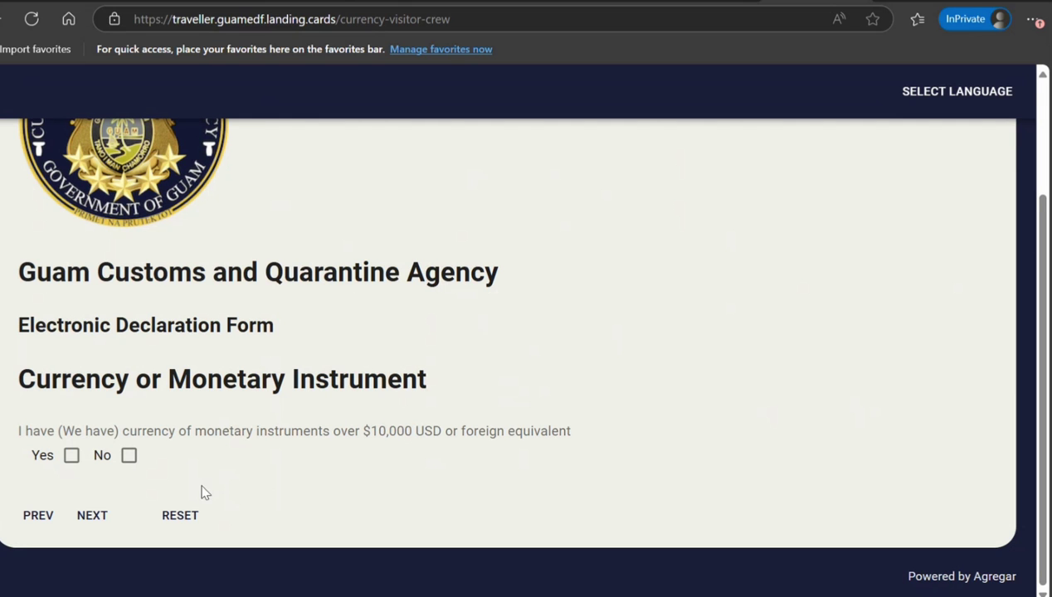
{"action": "left_click", "coordinate": [129, 457]}
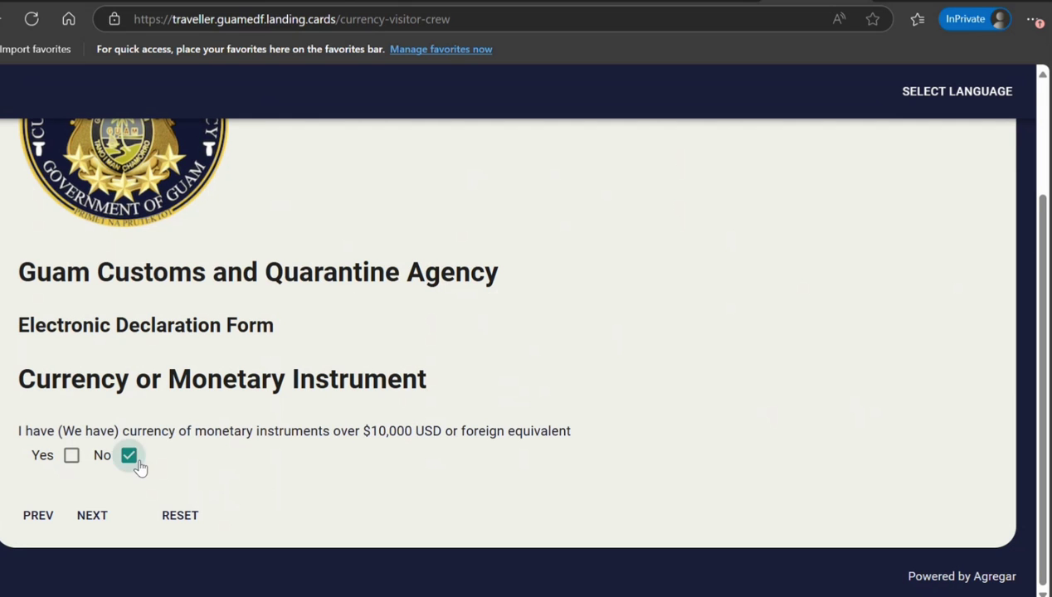
{"action": "left_click", "coordinate": [94, 523]}
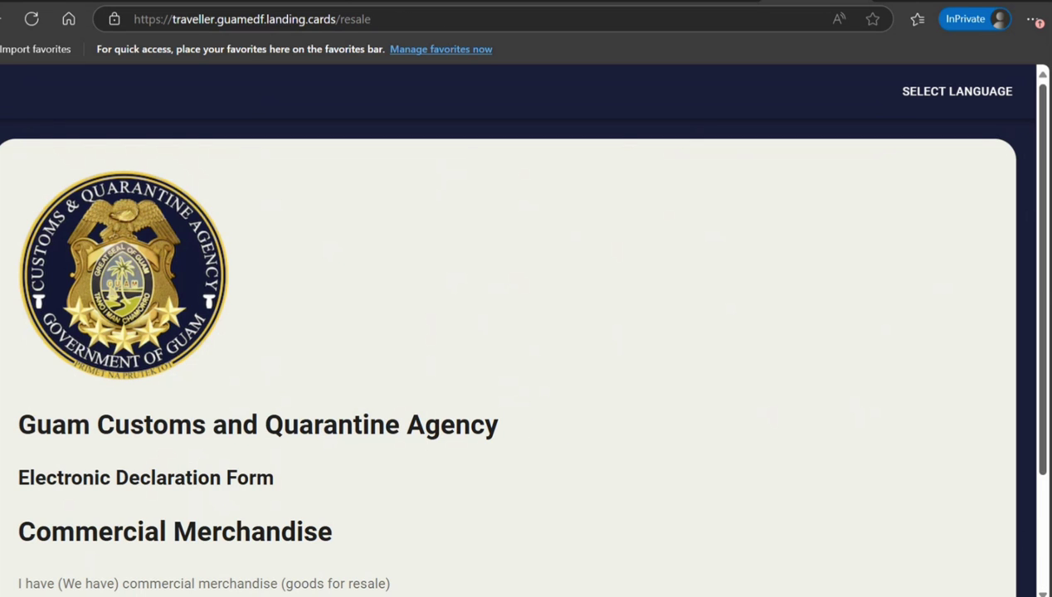
{"action": "left_click_drag", "start_coordinate": [1043, 289], "coordinate": [820, 399]}
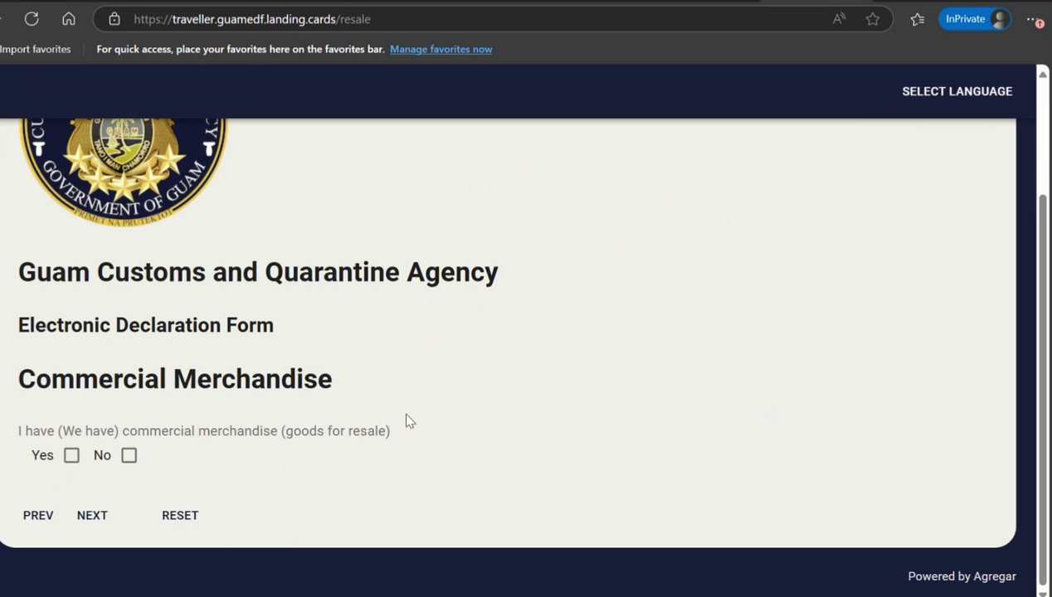
{"action": "left_click", "coordinate": [129, 455]}
{"action": "left_click", "coordinate": [101, 517]}
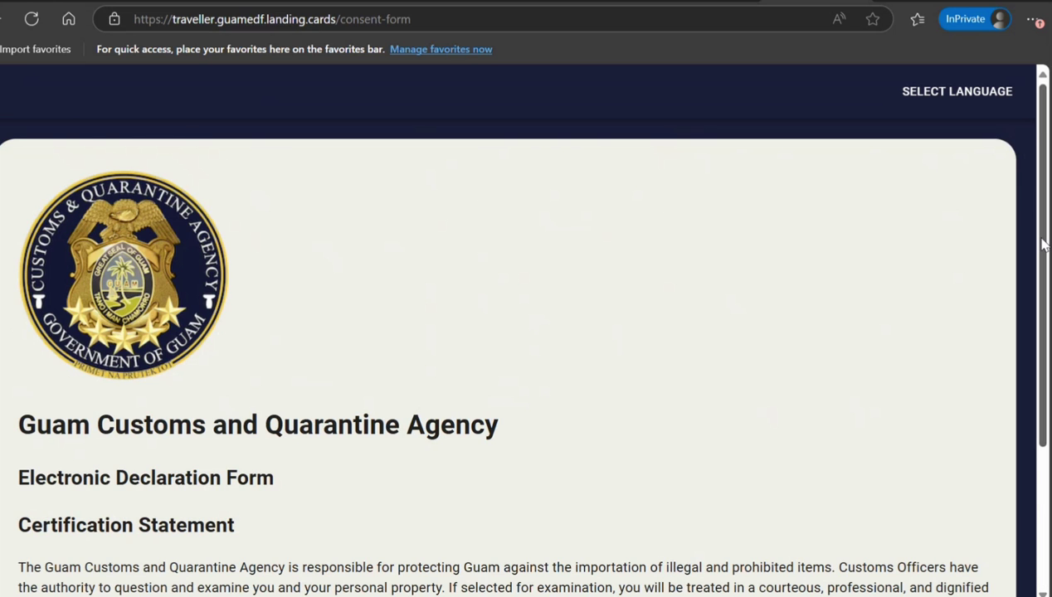
Step: Scroll the Certification Statement down to the truthful-declaration consent checkbox
{"action": "scroll", "coordinate": [1036, 242], "scroll_direction": "down", "scroll_amount": 1}
{"action": "scroll", "coordinate": [605, 234], "scroll_direction": "down", "scroll_amount": 1}
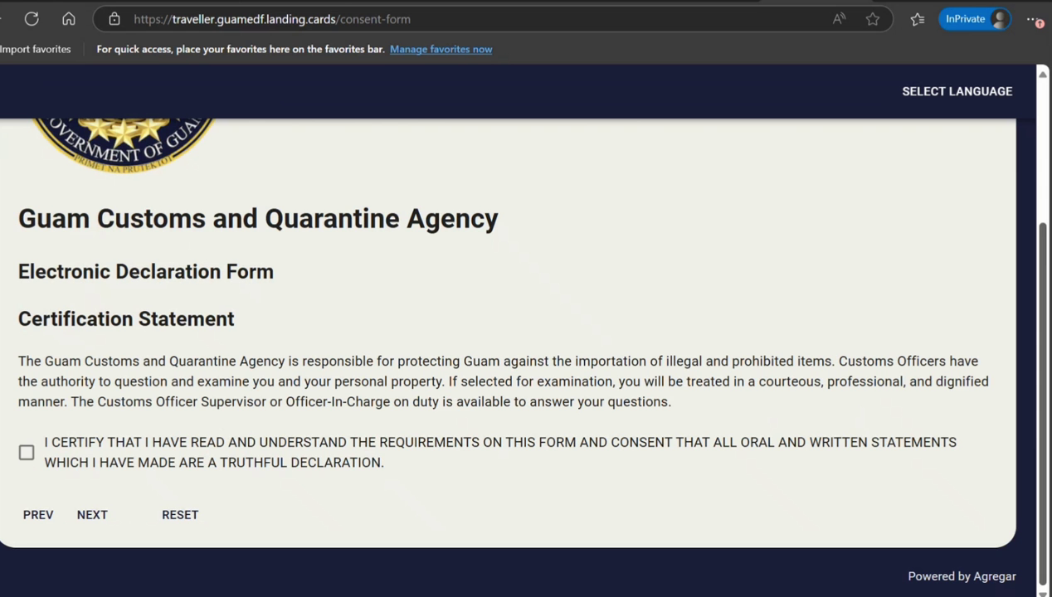